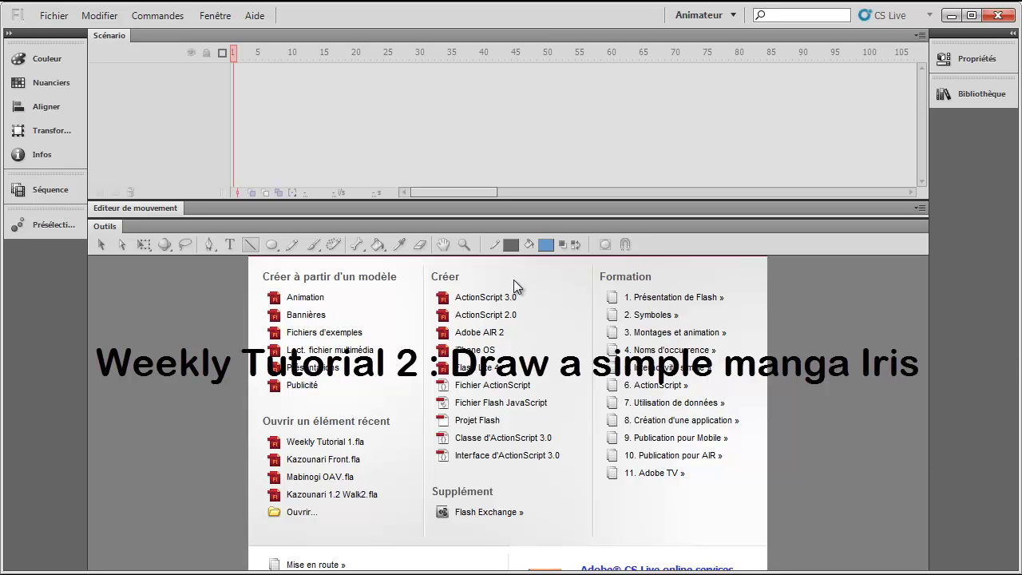
Step: Create a new ActionScript 3.0 document and draw a blue oval with a black outline
left_click(503, 297)
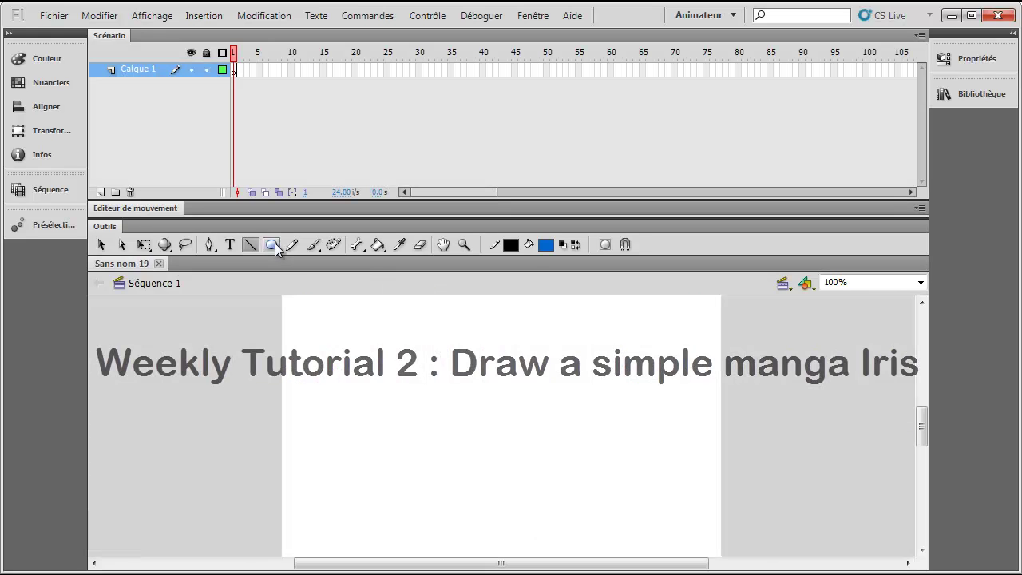
left_click(274, 246)
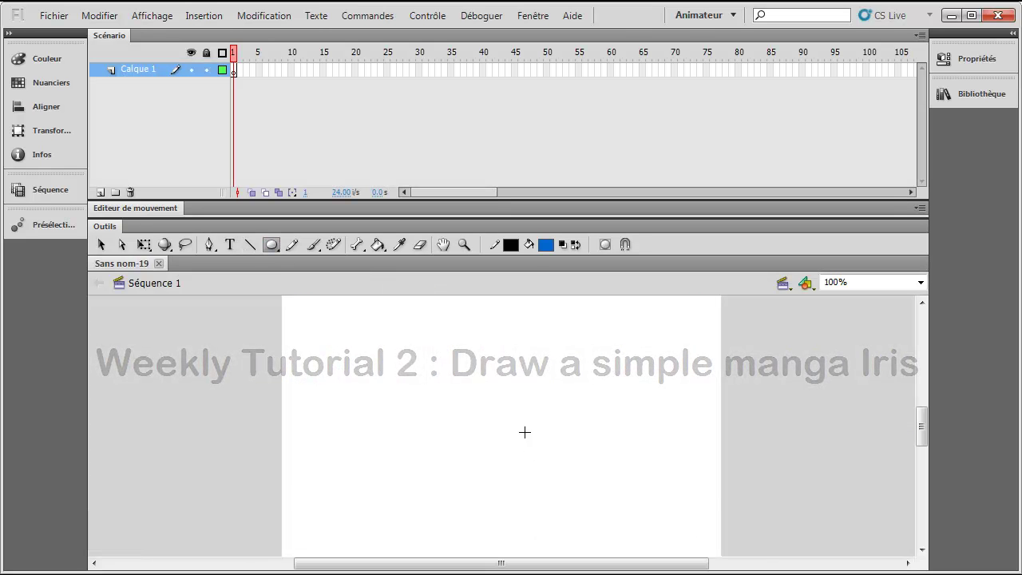
left_click_drag(453, 370, 504, 444)
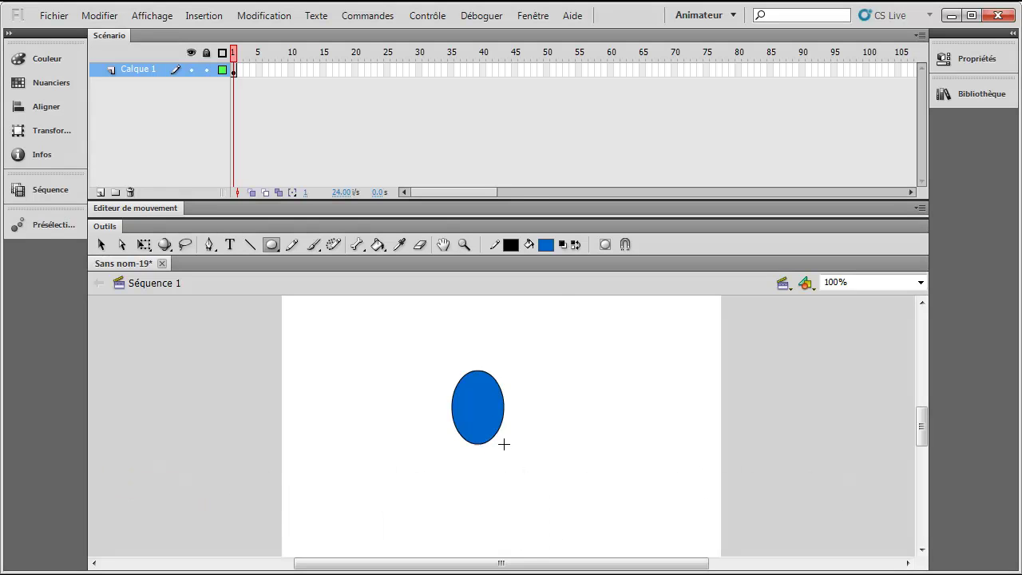
Step: Zoom the stage to 400% around the iris
left_click(920, 282)
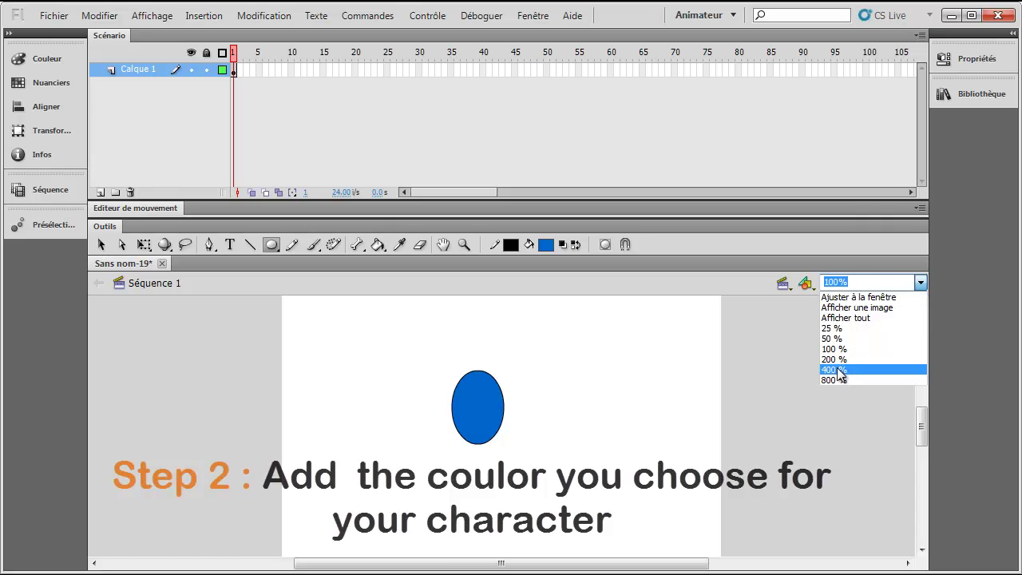
left_click(829, 366)
left_click_drag(525, 566, 514, 560)
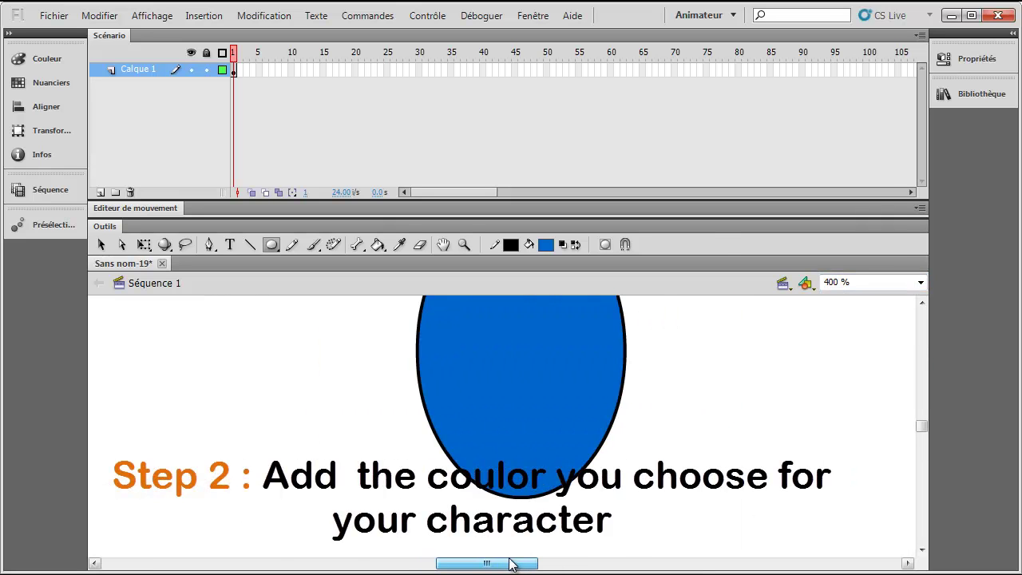
scroll(522, 511, "up", 2)
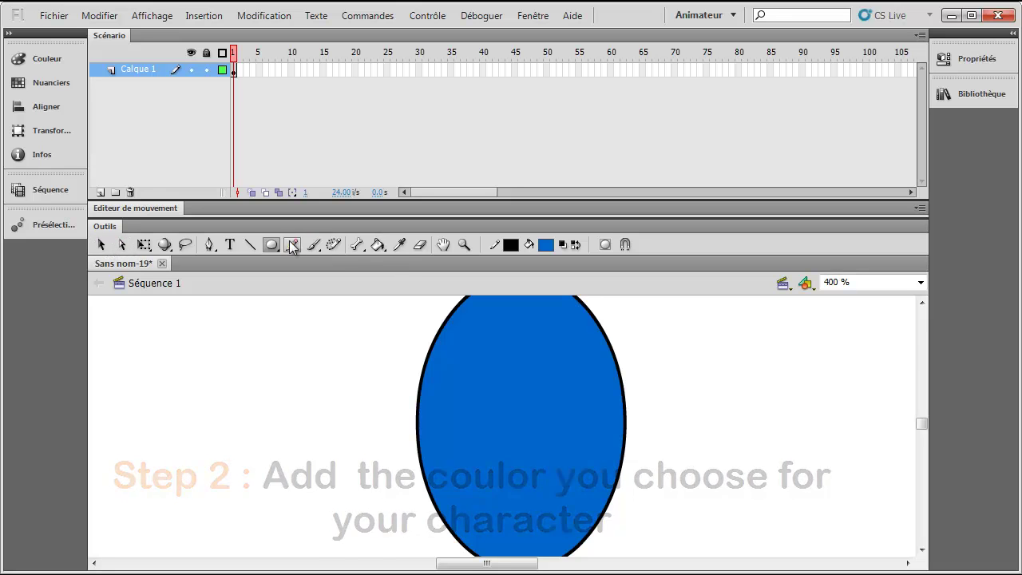
Step: Set the fill colour to black and draw a pupil oval inside the iris
left_click(544, 245)
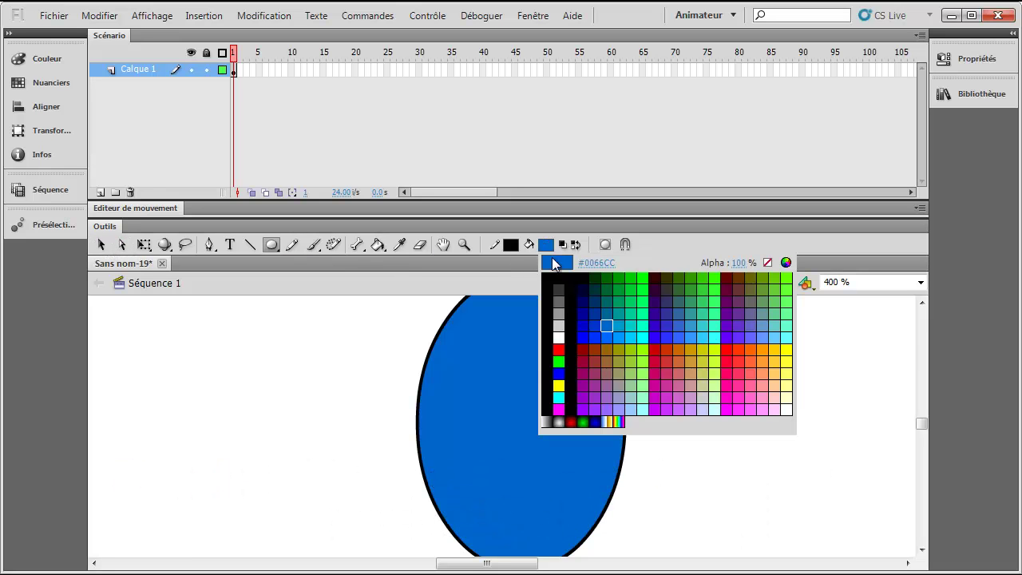
left_click(577, 270)
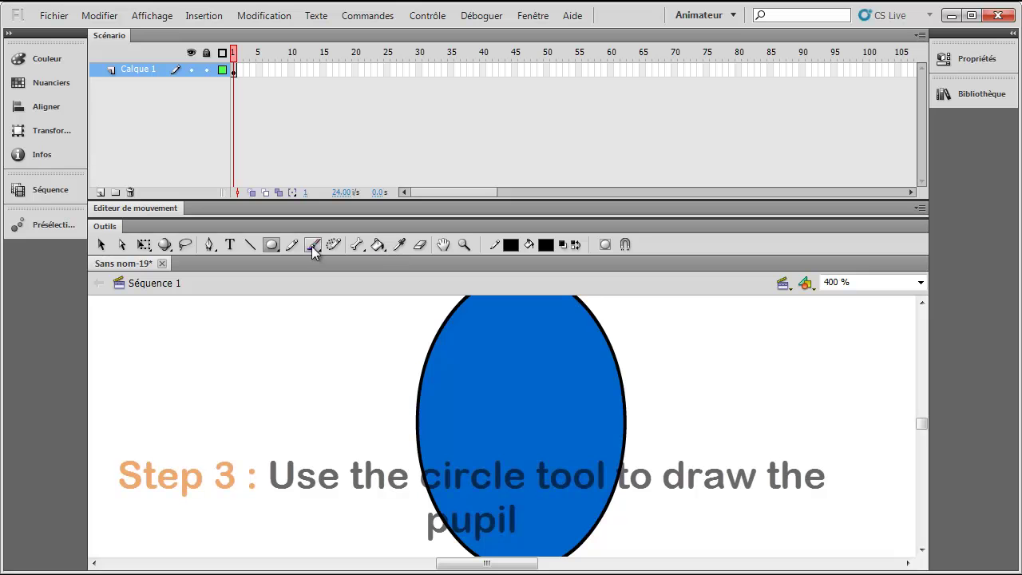
left_click(271, 246)
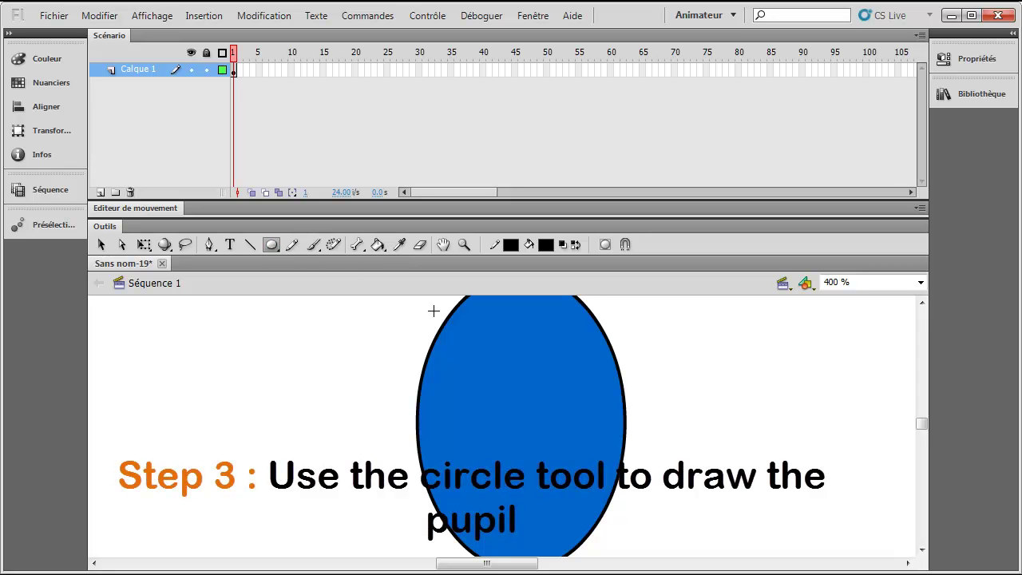
left_click_drag(487, 374, 562, 470)
key("ctrl+z")
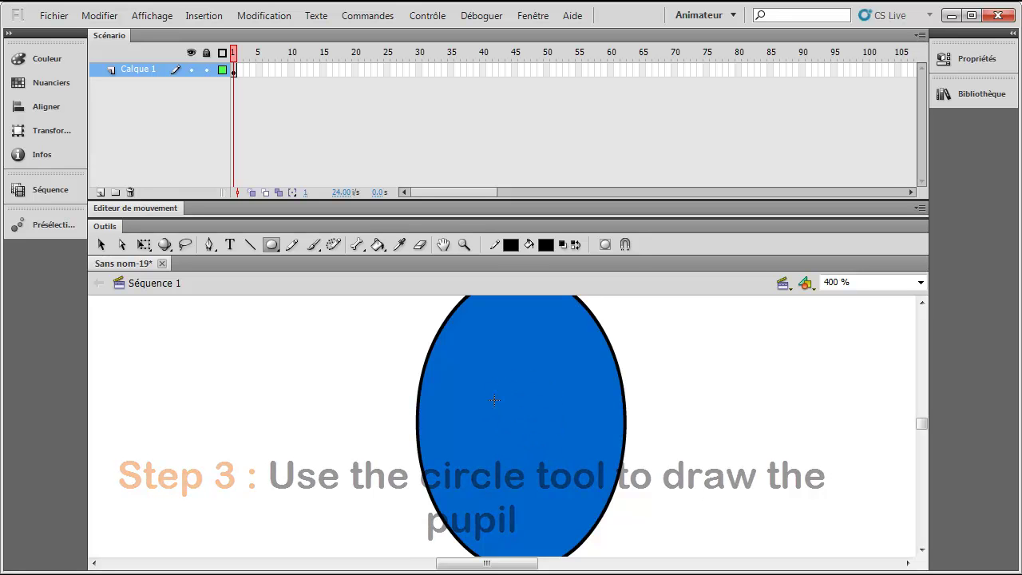
left_click_drag(491, 384, 562, 458)
key("ctrl+z")
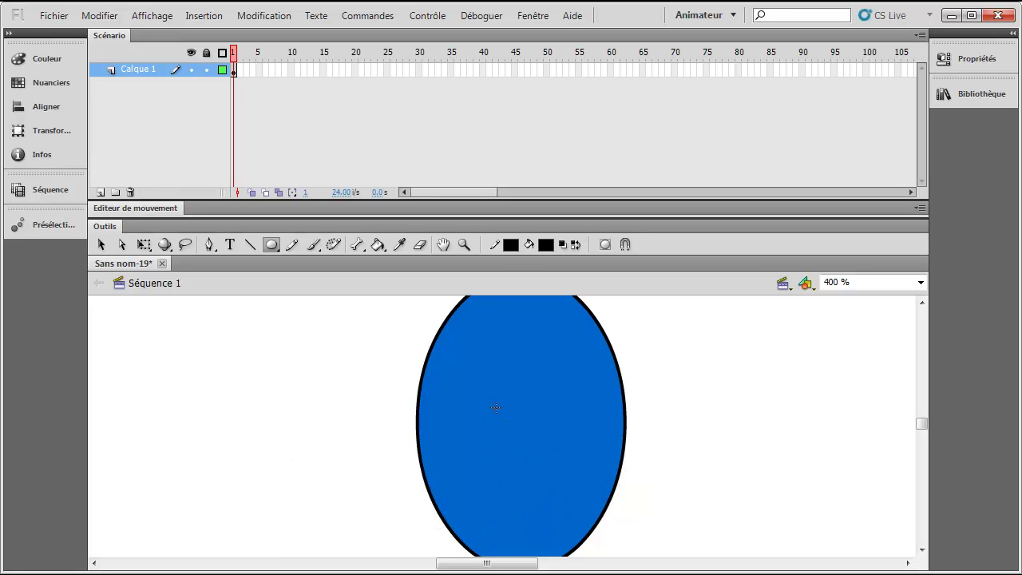
left_click_drag(485, 387, 563, 486)
Step: Redraw the pupil until a round black oval sits centred in the iris
left_click_drag(481, 354, 565, 479)
left_click_drag(479, 388, 556, 487)
left_click_drag(486, 370, 567, 481)
scroll(672, 457, "down", 3)
scroll(673, 457, "up", 3)
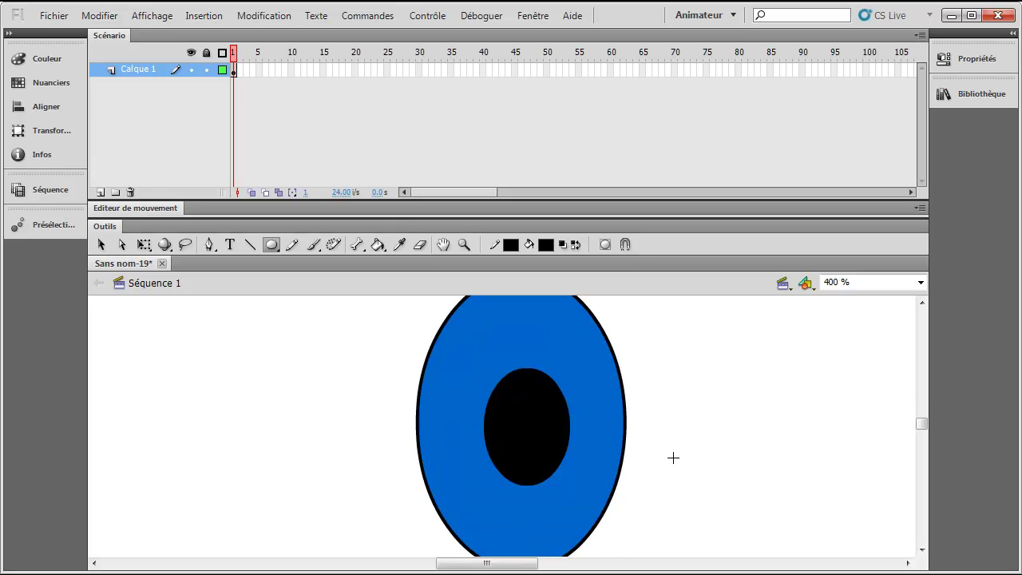
key("ctrl+z")
left_click_drag(472, 362, 574, 491)
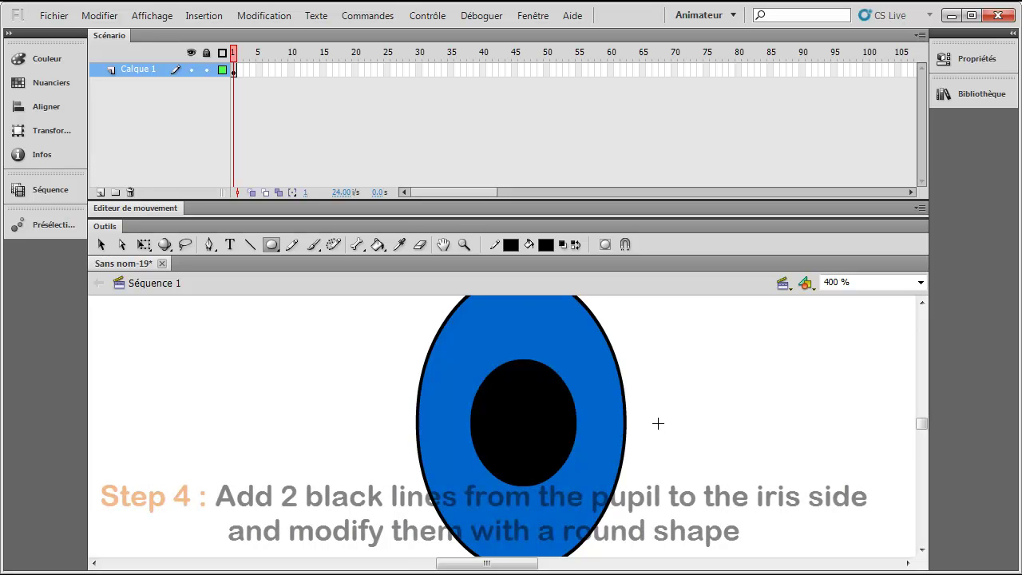
Step: Draw horizontal lines from the pupil's left and right edges to the iris outline
scroll(658, 423, "up", 2)
scroll(658, 423, "down", 6)
scroll(658, 423, "up", 3)
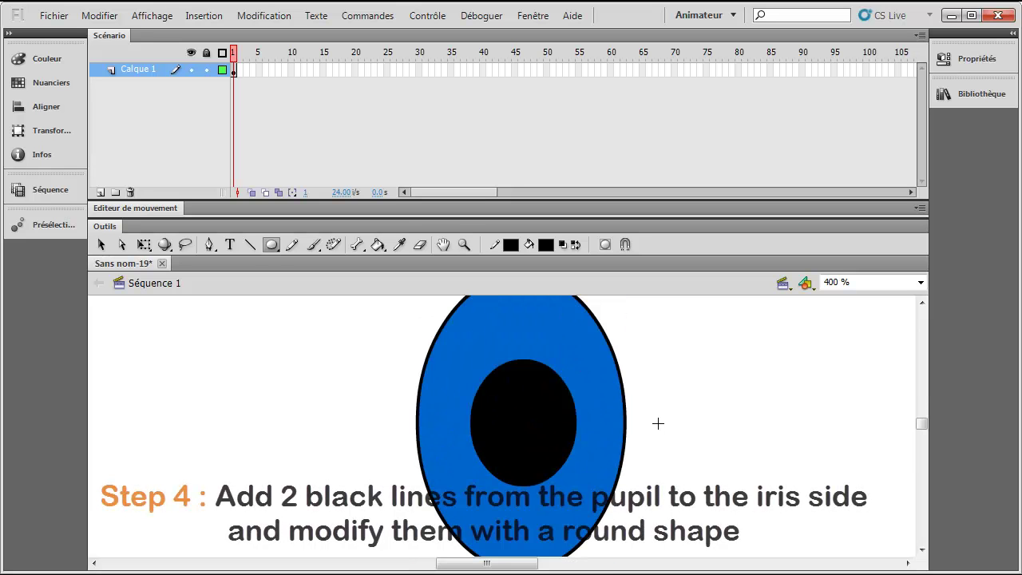
left_click(250, 244)
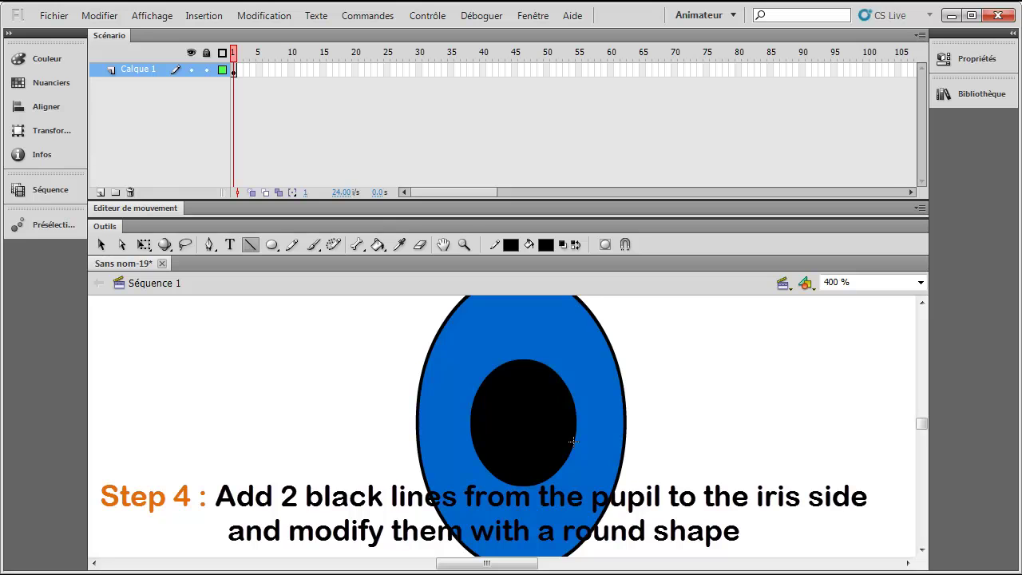
left_click_drag(617, 420, 625, 441)
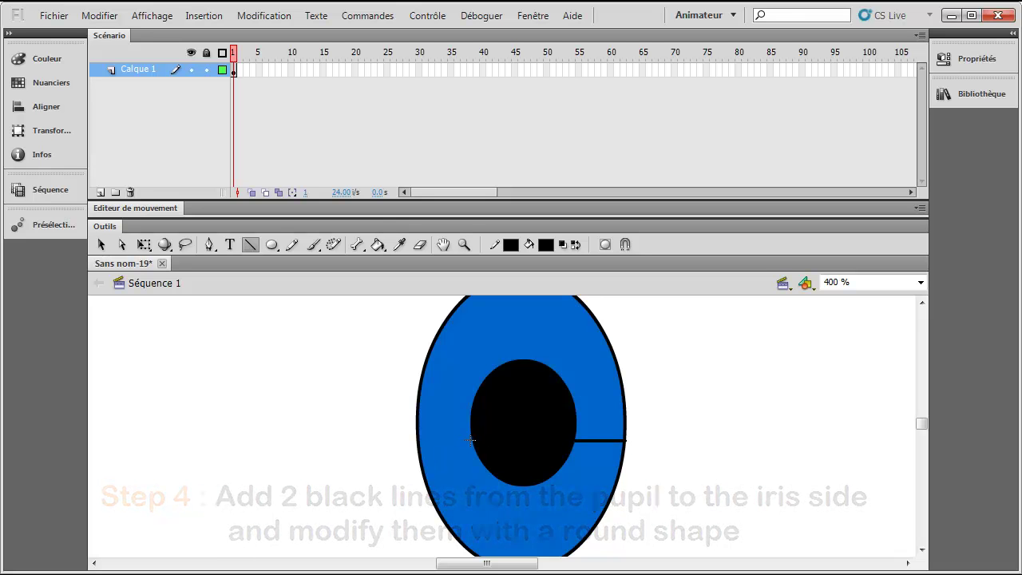
left_click_drag(469, 439, 412, 437)
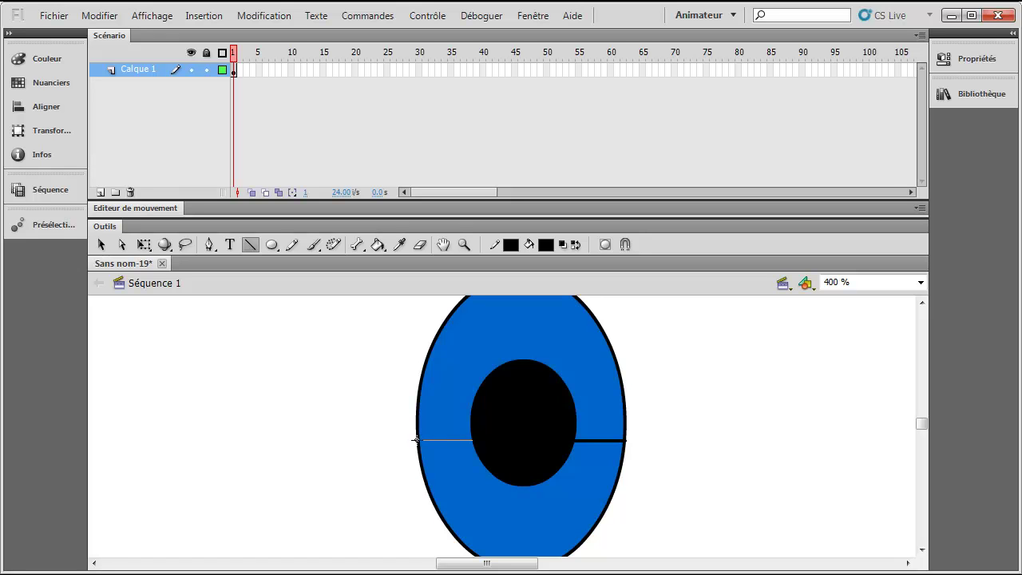
left_click_drag(415, 439, 417, 439)
Step: Bend the right line upward into an arc and pull both line ends down the ellipse edge
left_click(101, 245)
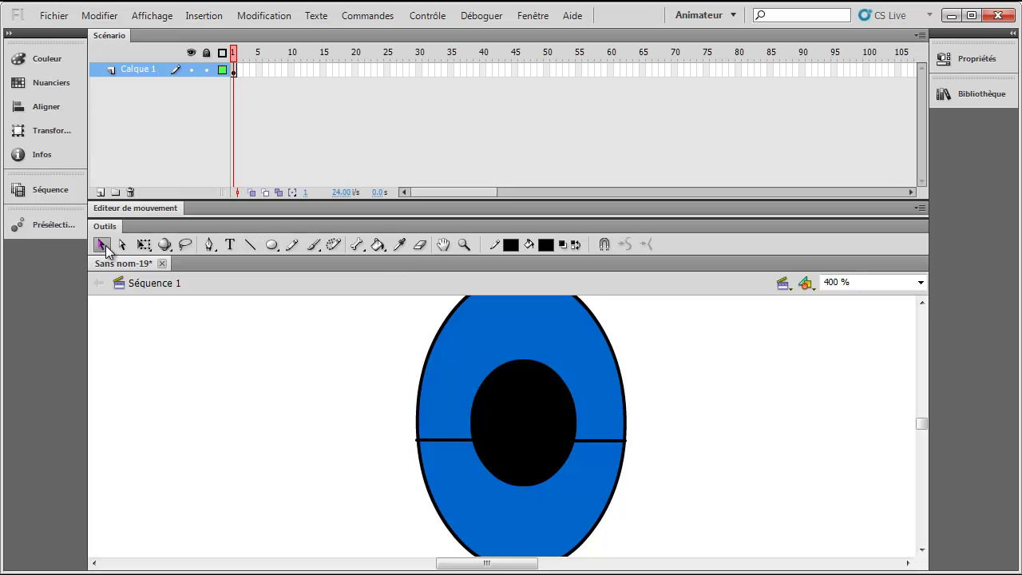
left_click(416, 439)
key("Escape")
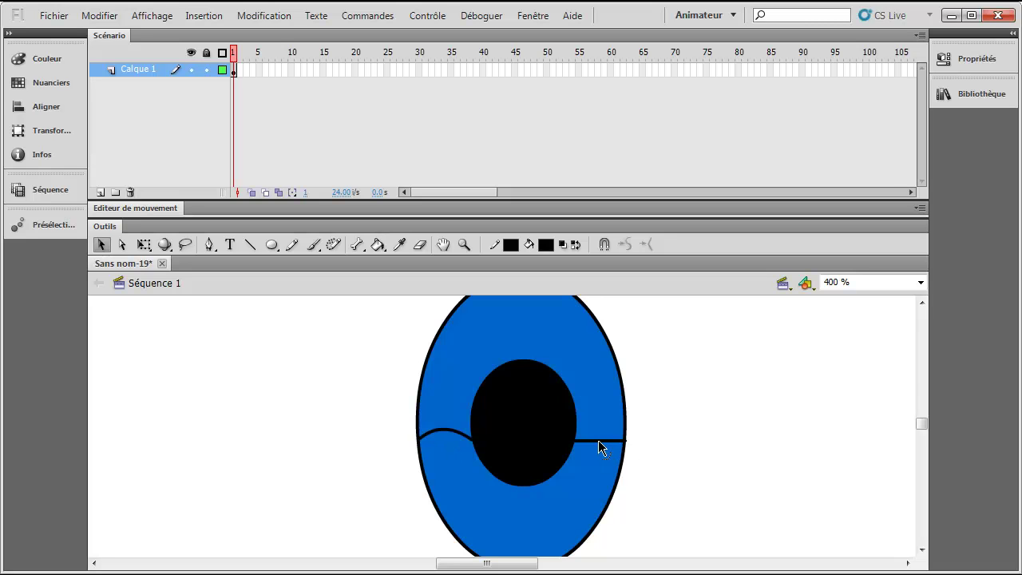
left_click_drag(595, 441, 600, 431)
left_click(626, 444)
left_click(657, 450)
left_click_drag(625, 441, 622, 455)
left_click_drag(419, 440, 422, 458)
Step: Try filling an eye area black with the Paint Bucket, then undo it
scroll(468, 380, "up", 2)
scroll(468, 381, "down", 4)
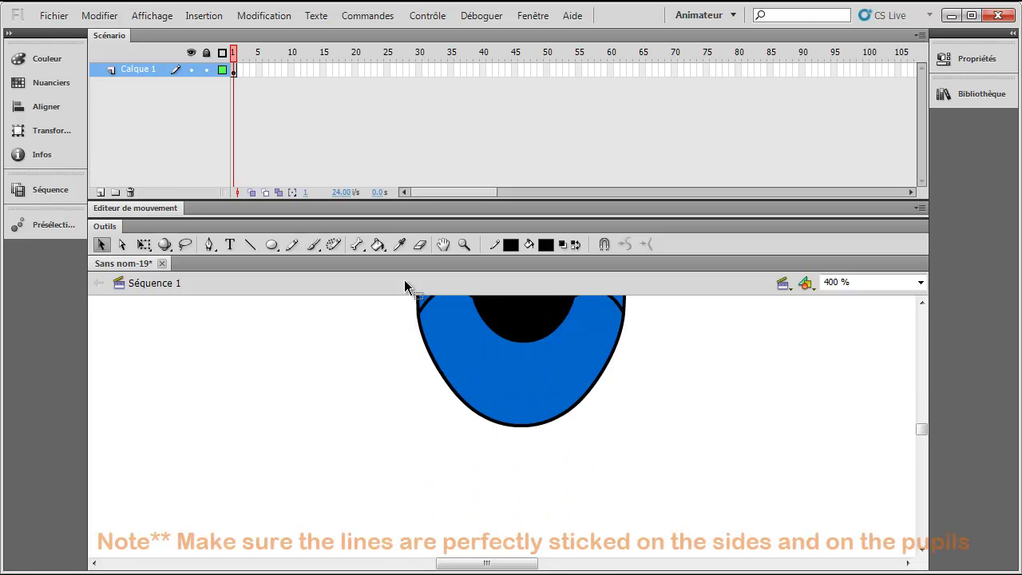
left_click(378, 247)
scroll(558, 354, "up", 2)
left_click(559, 352)
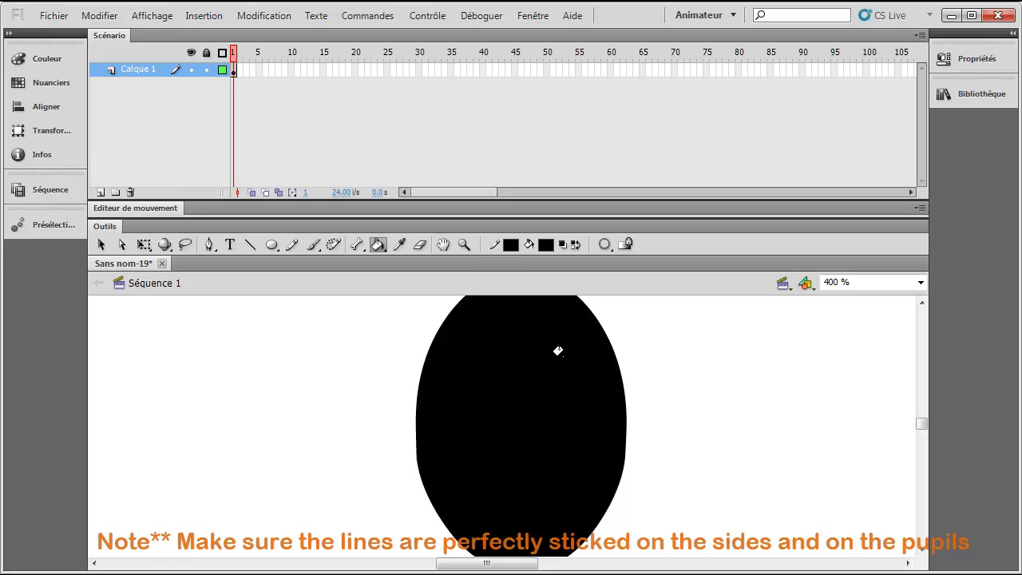
key("ctrl+z")
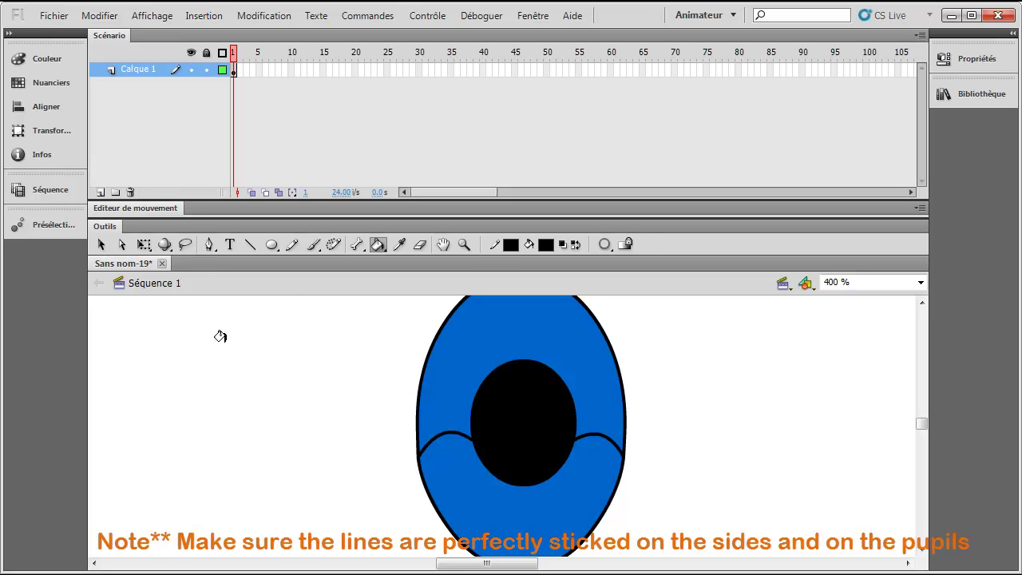
Step: Snap both arc ends onto the iris outline and the pupil edge
left_click(101, 244)
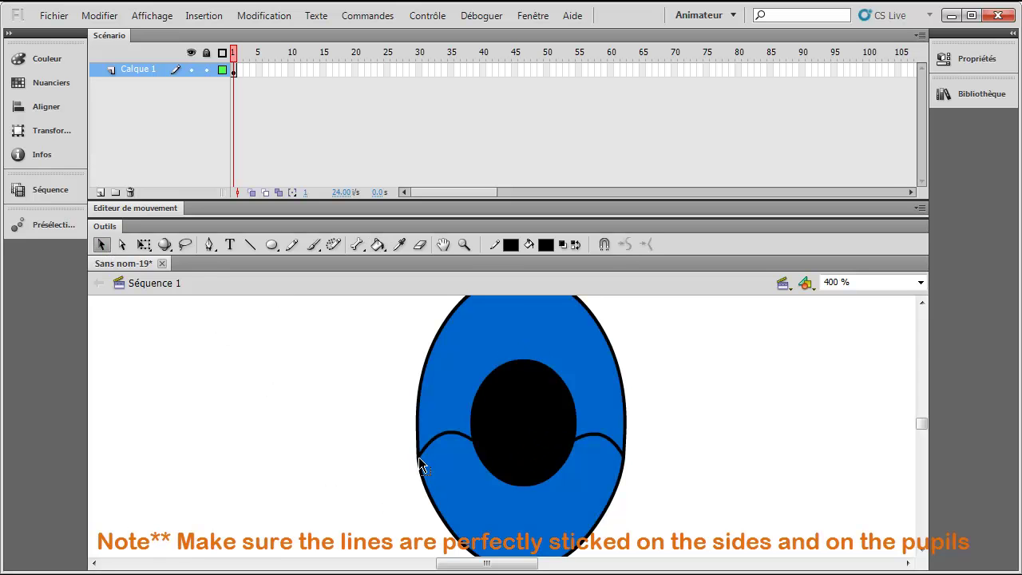
left_click_drag(420, 451, 418, 451)
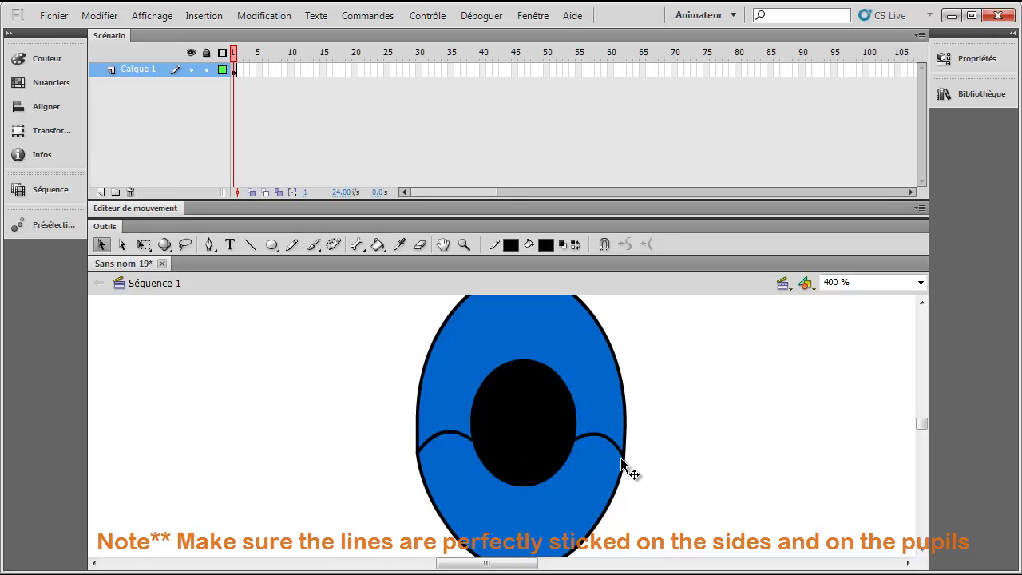
left_click_drag(624, 455, 574, 440)
left_click_drag(471, 441, 480, 449)
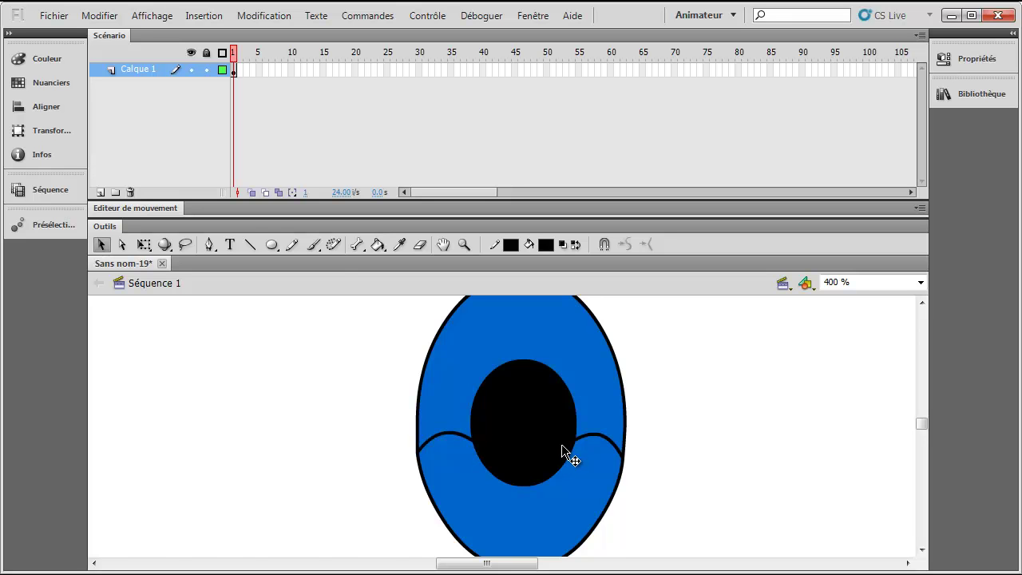
scroll(561, 444, "up", 2)
Step: Paint the region above the arcs black, leaving a blue crescent at the bottom
left_click(379, 244)
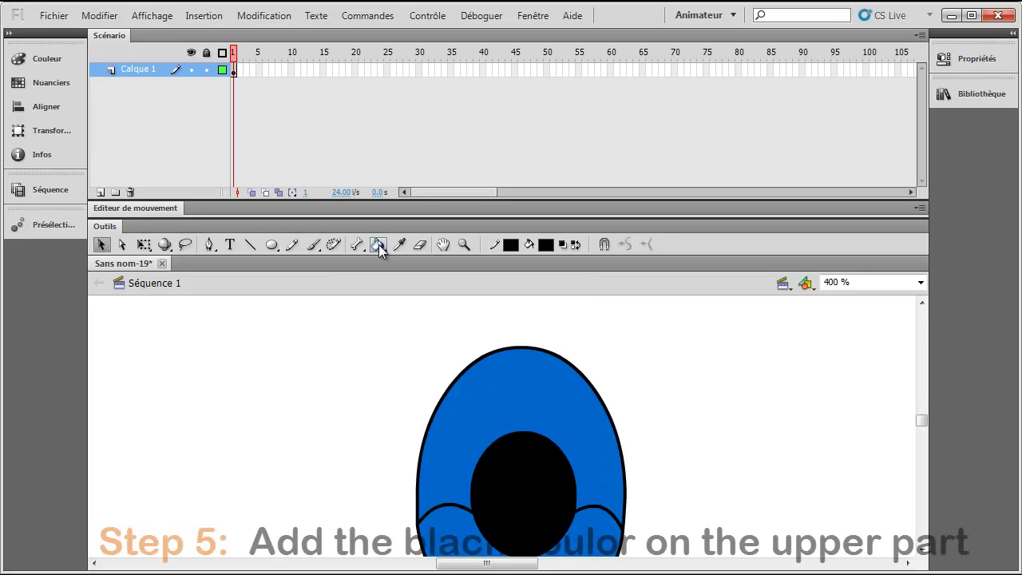
left_click(530, 419)
scroll(523, 401, "down", 4)
scroll(523, 401, "down", 2)
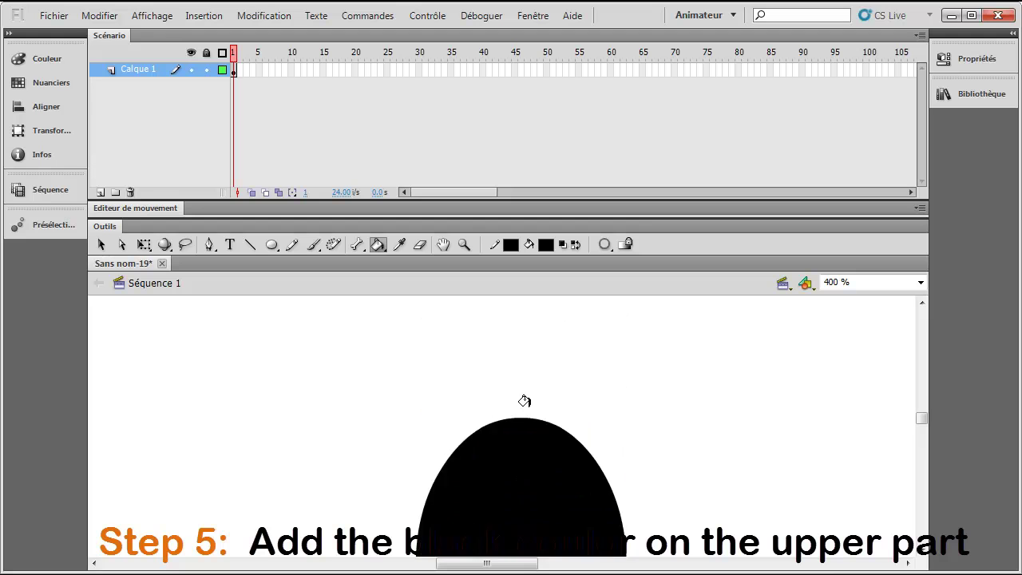
scroll(527, 400, "up", 4)
scroll(527, 400, "down", 2)
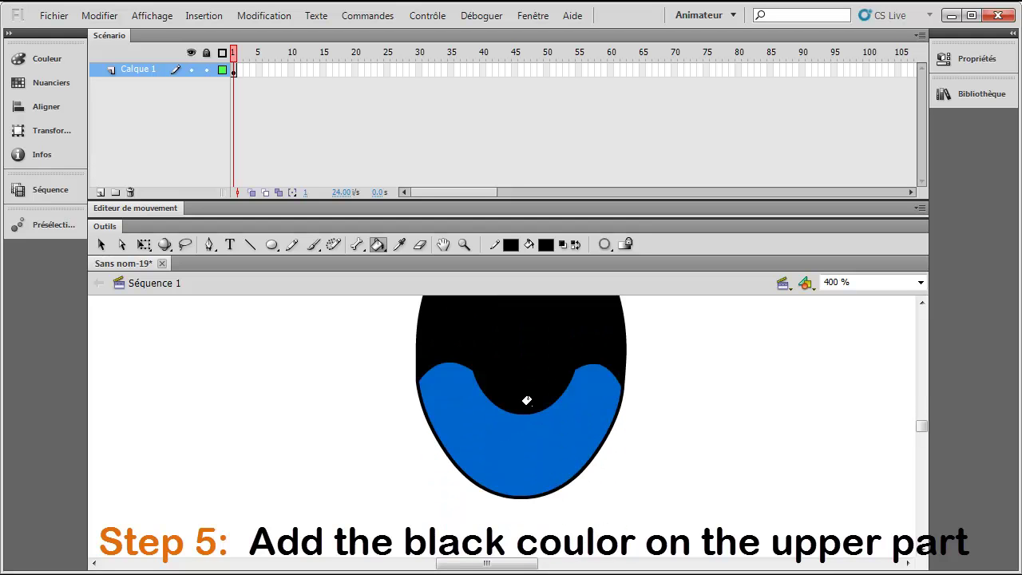
scroll(527, 400, "up", 2)
scroll(525, 402, "down", 3)
scroll(524, 402, "up", 3)
left_click(250, 244)
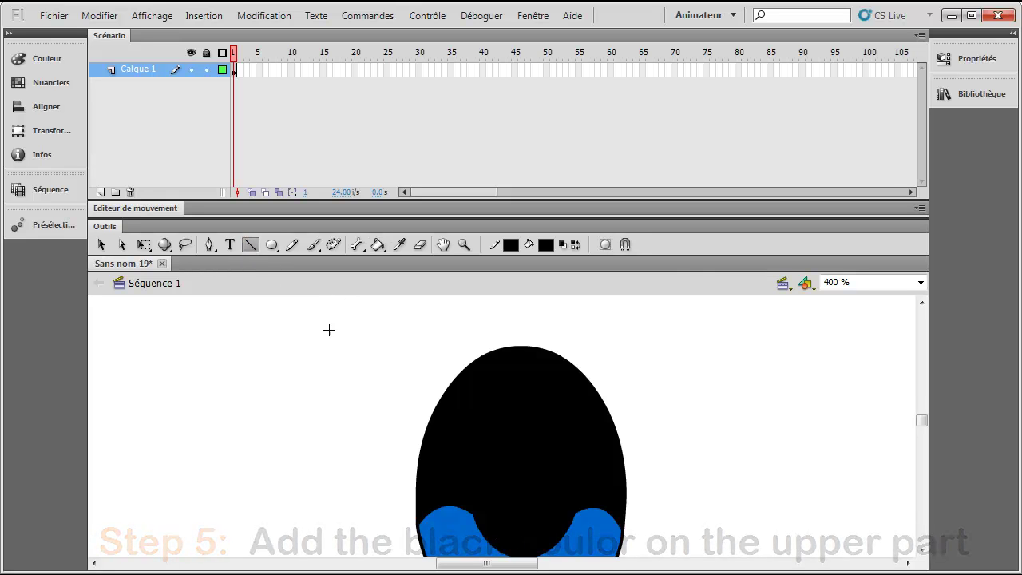
scroll(481, 423, "down", 1)
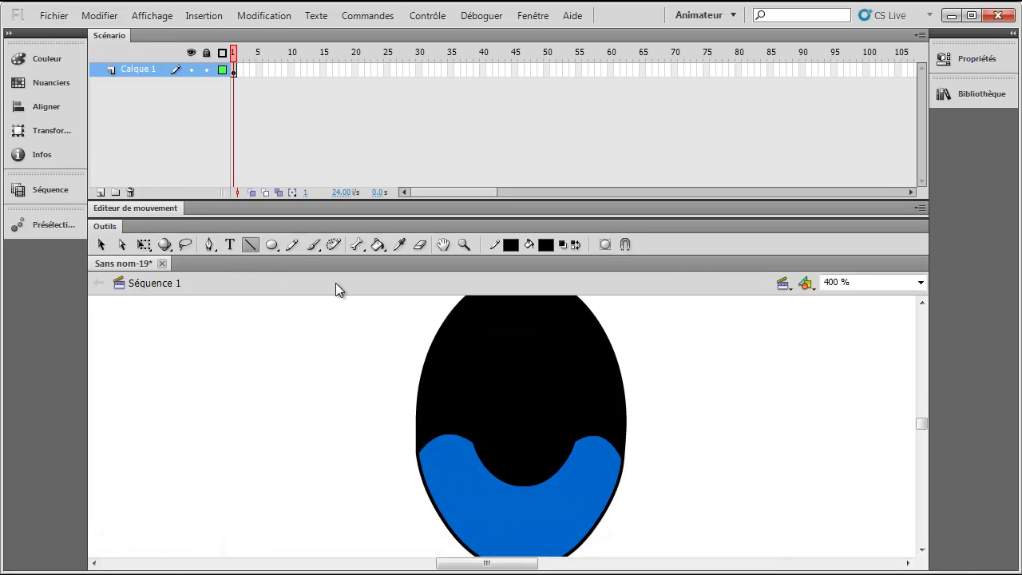
scroll(631, 482, "down", 2)
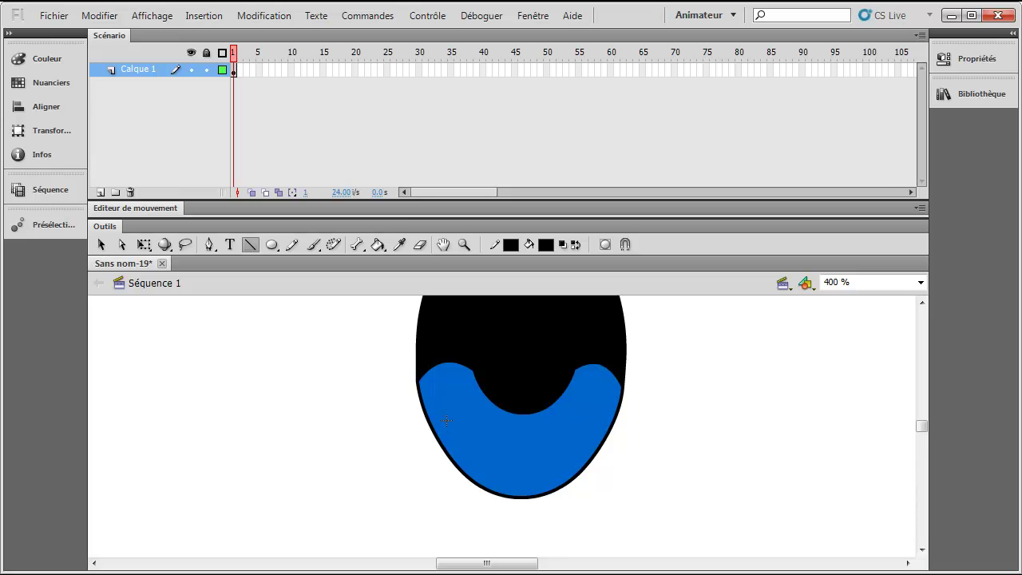
Step: Set the line stroke to 0.10 and draw a straight-segment outline inside the blue crescent
left_click(956, 60)
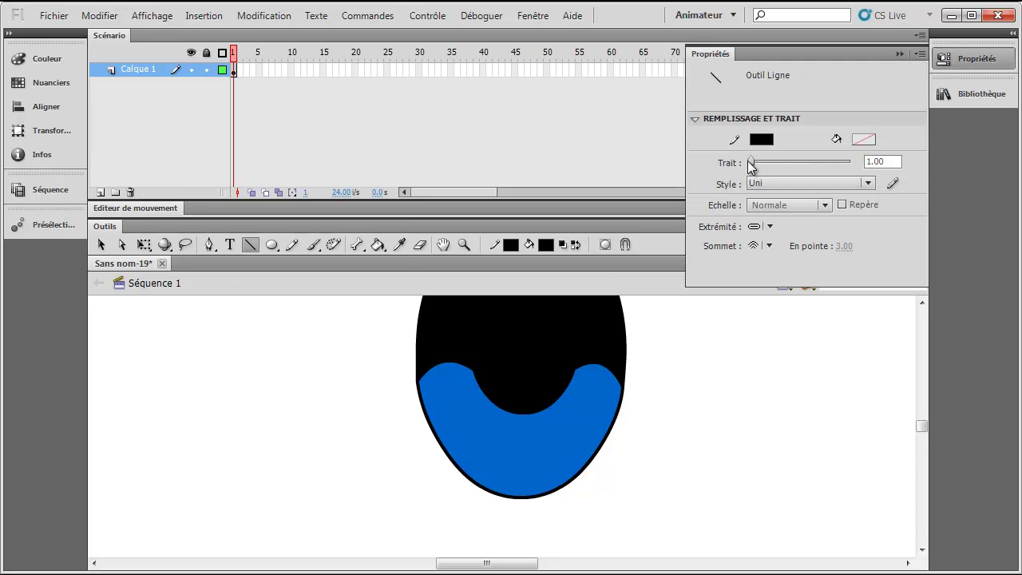
left_click_drag(750, 163, 739, 167)
left_click_drag(435, 387, 432, 390)
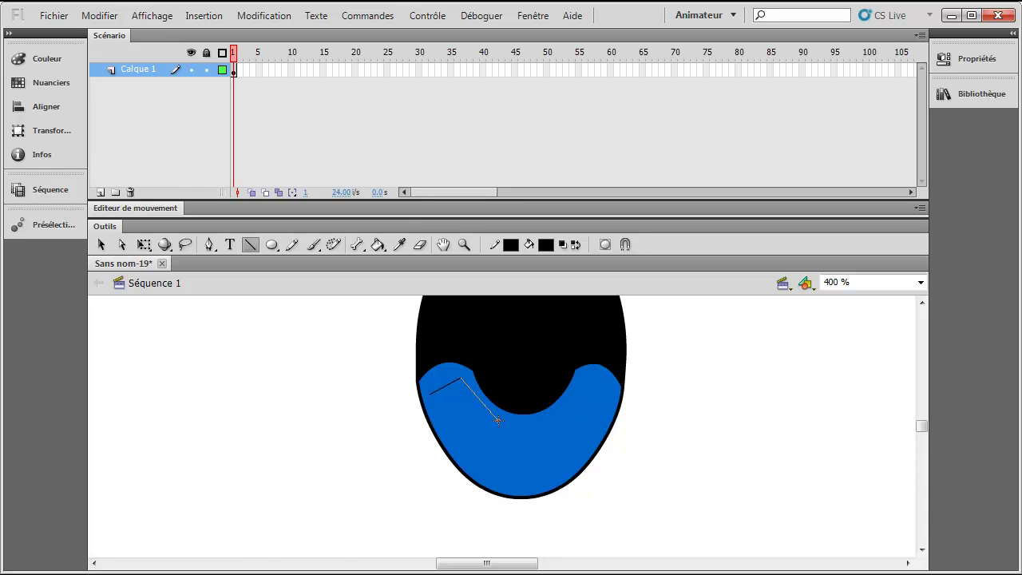
mouse_move(497, 421)
left_mouse_down()
mouse_move(487, 416)
mouse_move(533, 433)
mouse_move(568, 420)
mouse_move(591, 406)
mouse_move(579, 402)
mouse_move(589, 376)
left_mouse_up()
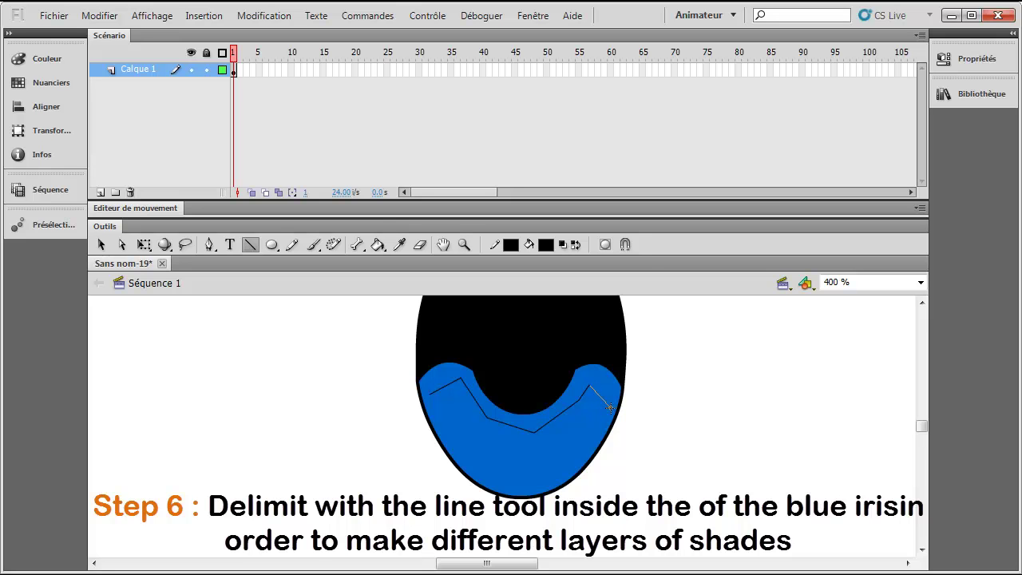
left_click_drag(610, 407, 562, 477)
mouse_move(562, 477)
left_mouse_down()
mouse_move(492, 485)
mouse_move(496, 477)
left_mouse_up()
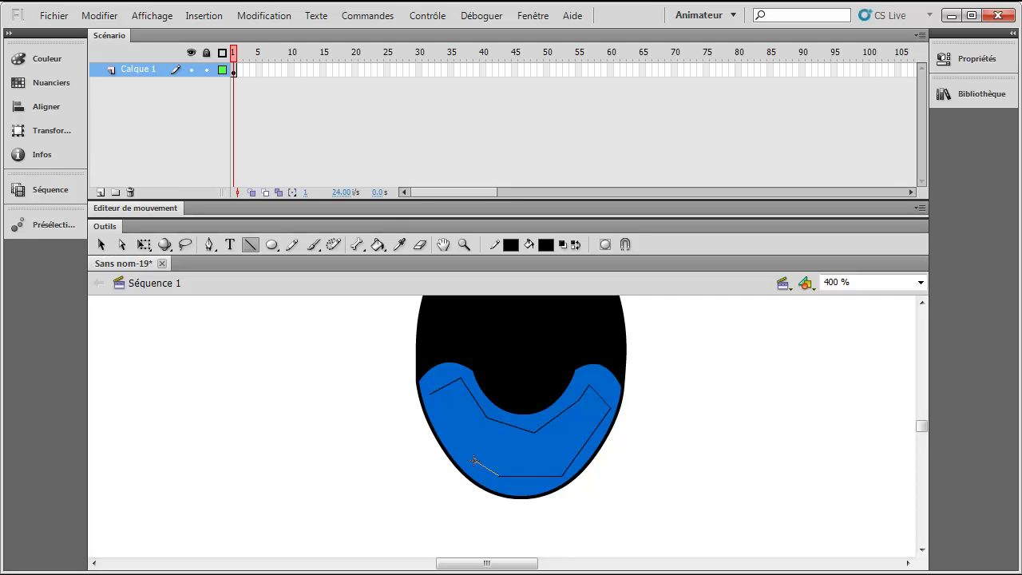
left_click_drag(474, 461, 431, 393)
Step: Close the outline's top-left gap and bend its upper segments into curves
left_click(101, 244)
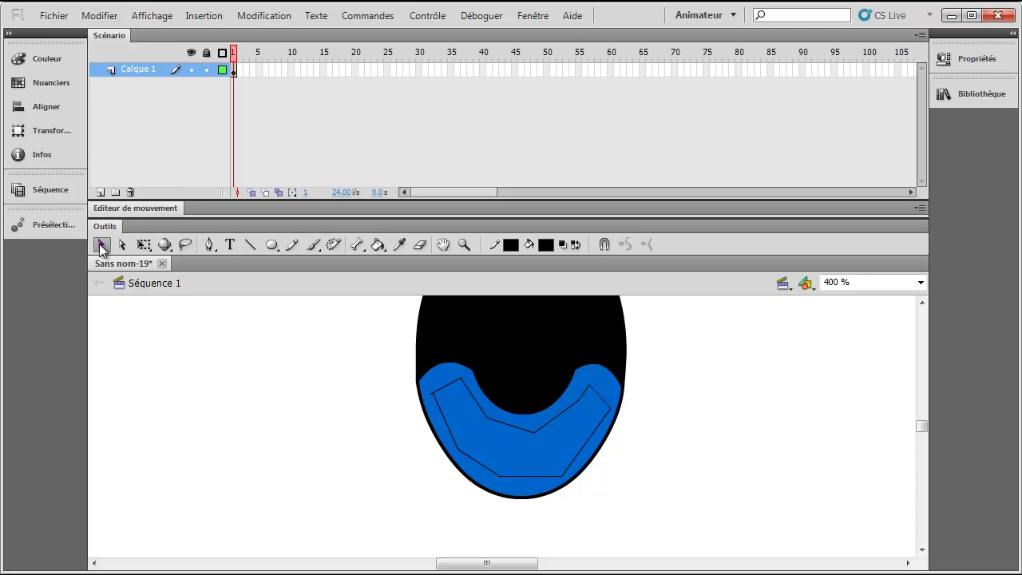
left_click(433, 394)
left_click(329, 447)
left_click_drag(434, 395, 434, 394)
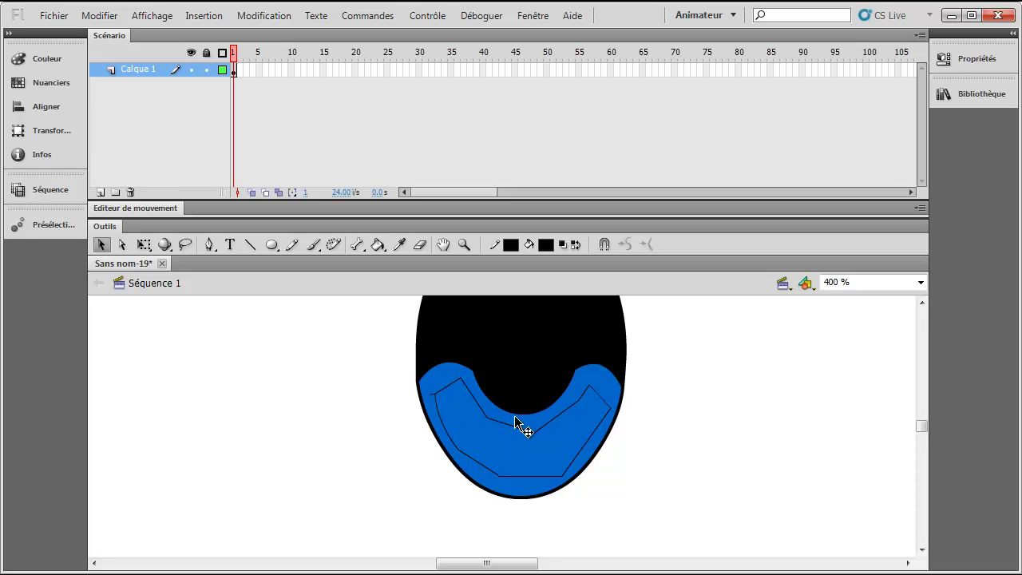
left_click(433, 395)
left_click_drag(433, 395, 444, 390)
left_click_drag(448, 384, 446, 382)
left_click_drag(512, 434, 559, 422)
left_click(568, 396)
left_click(613, 416)
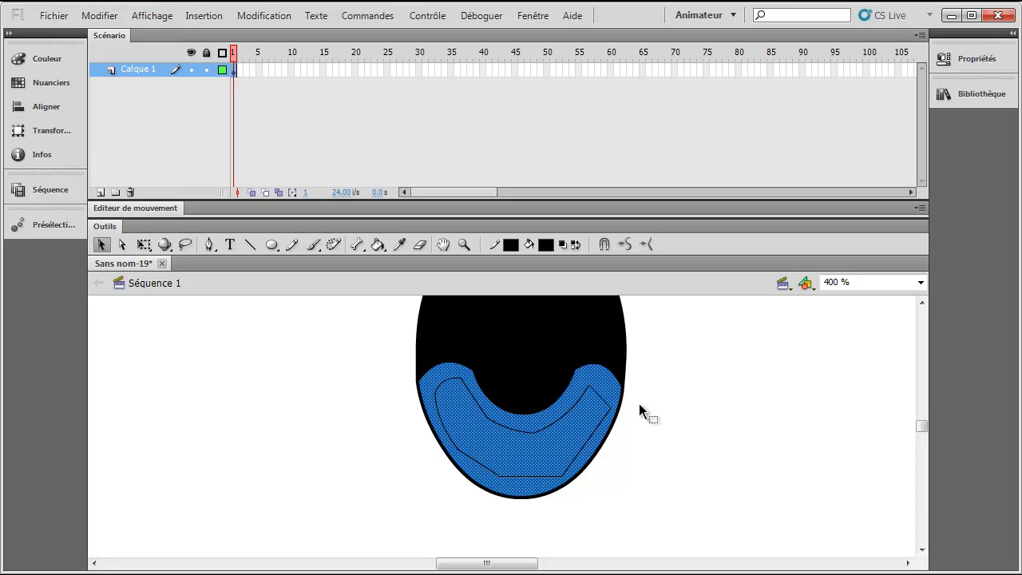
left_click(640, 404)
left_click(606, 403)
Step: Zoom to 800% and curve the outline's bottom and right segments outward
left_click(919, 282)
left_click(858, 375)
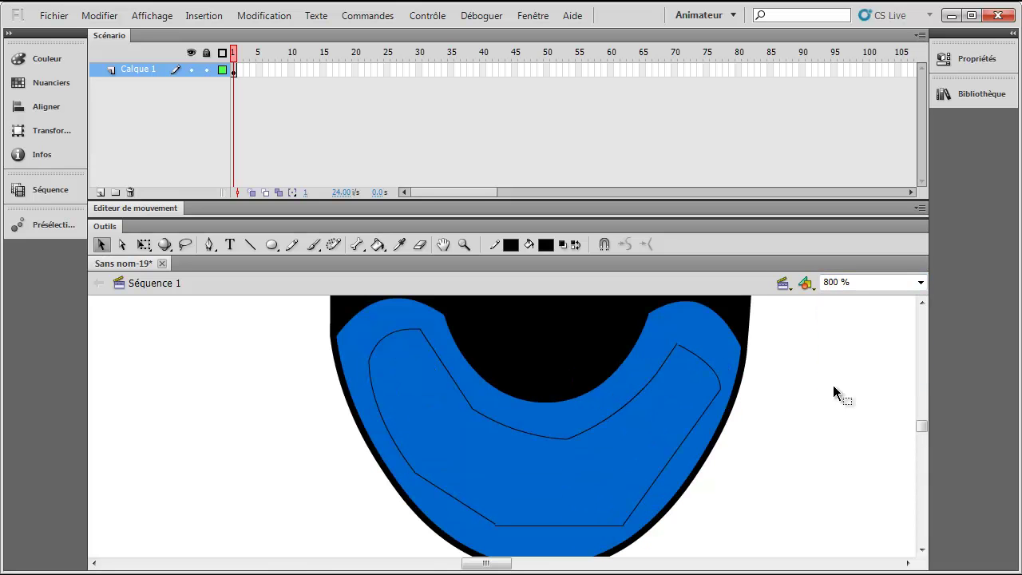
left_click(495, 526)
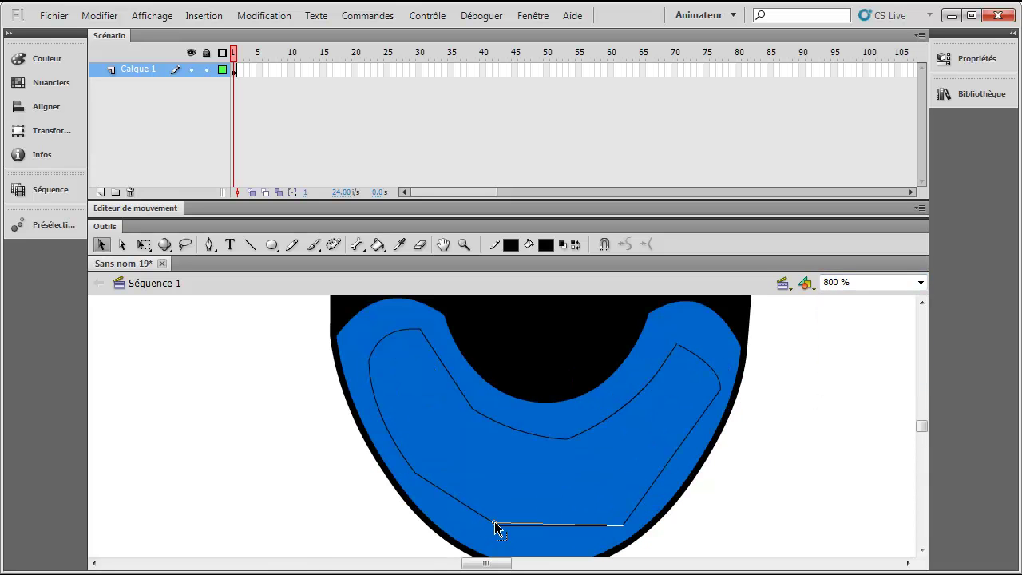
left_click(616, 523, "shift")
key("ctrl+shift+a")
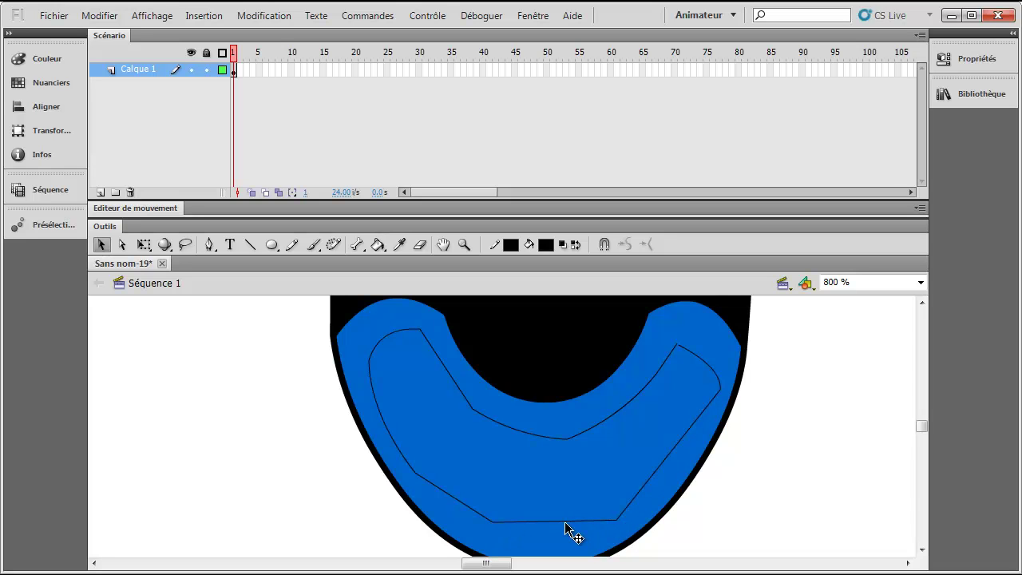
left_click_drag(548, 528, 548, 539)
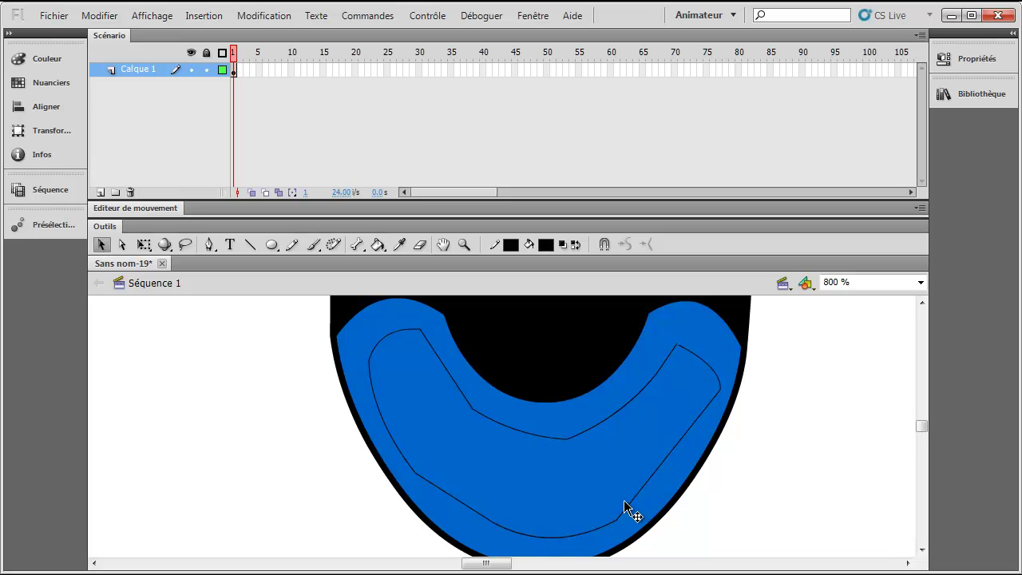
left_click_drag(666, 465, 687, 468)
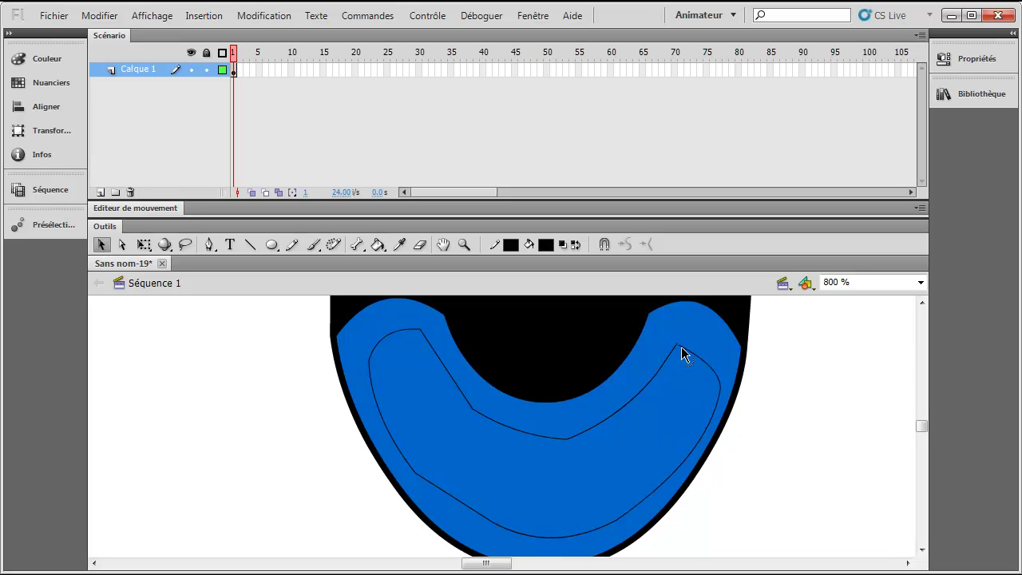
left_click_drag(676, 346, 676, 345)
Step: Curve the outline's lower and lower-left segments, then select the inner band's fill
left_click_drag(571, 440, 568, 440)
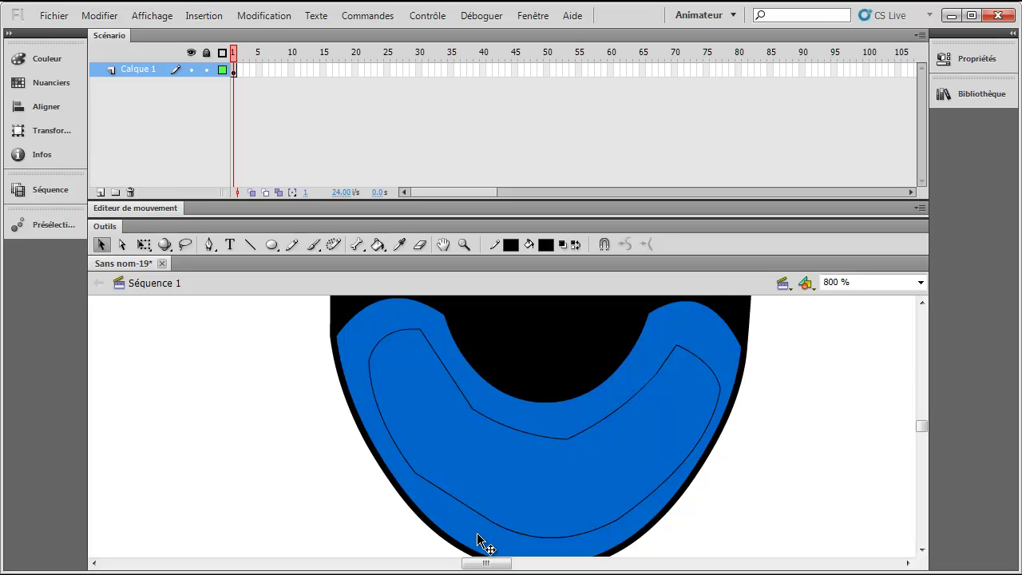
left_click_drag(465, 512, 463, 516)
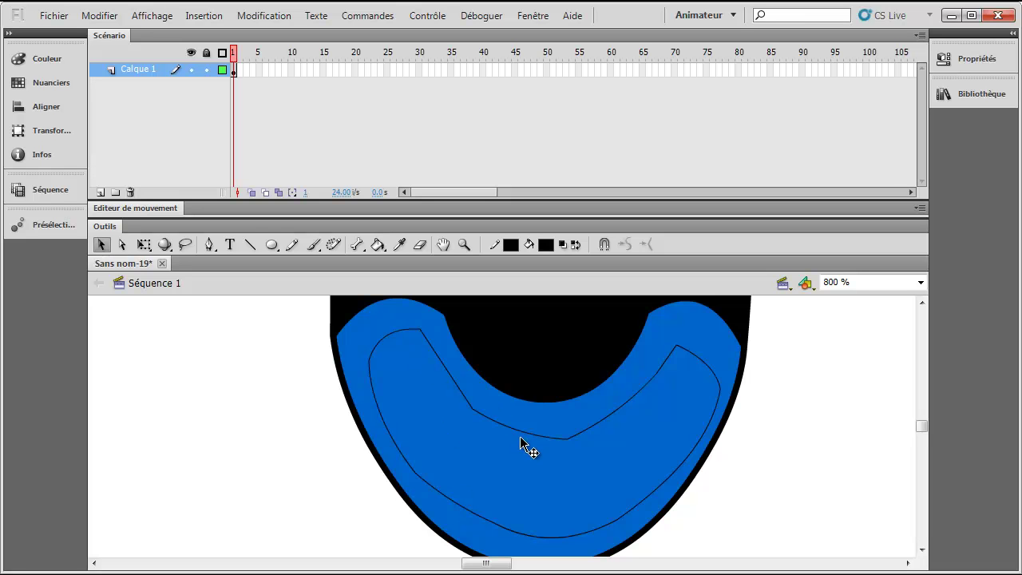
scroll(418, 383, "up", 1)
left_click(468, 439)
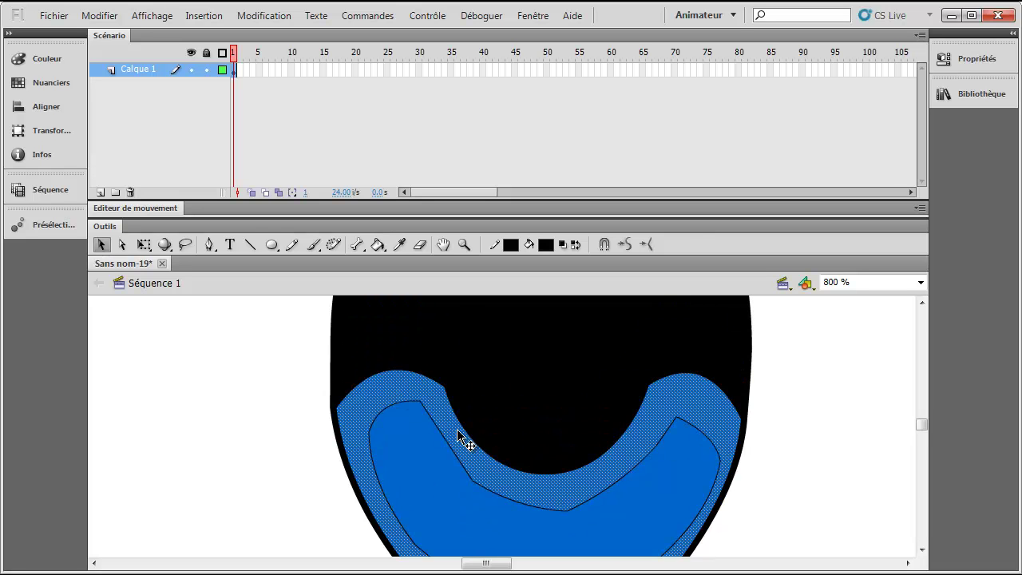
scroll(523, 378, "down", 4)
scroll(523, 378, "up", 4)
left_click(547, 472)
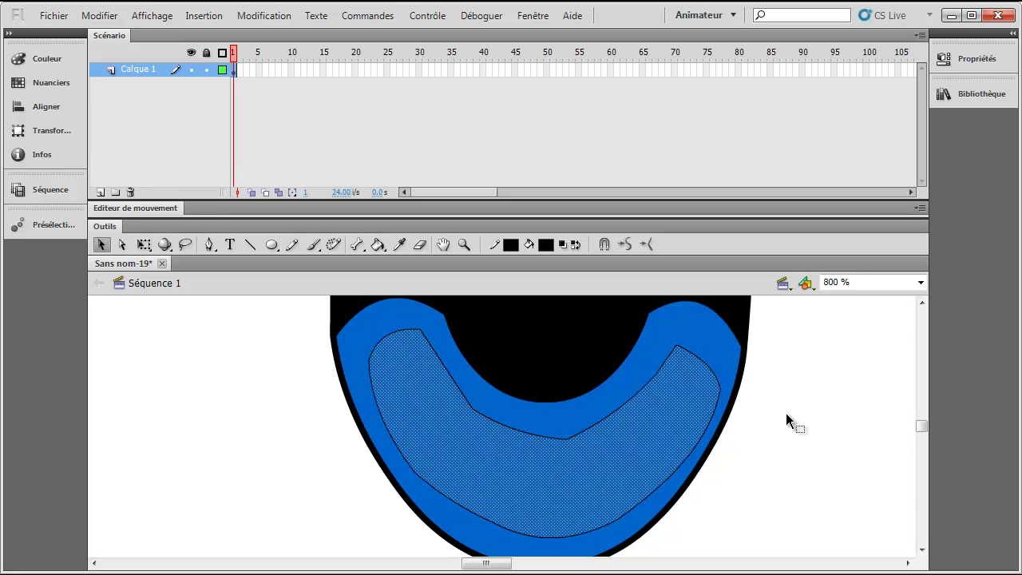
Step: Select the inner band's fill and recolour it to #2772BD
left_click(784, 438)
key("ctrl+a")
left_click(648, 438)
left_click(980, 62)
left_click(50, 58)
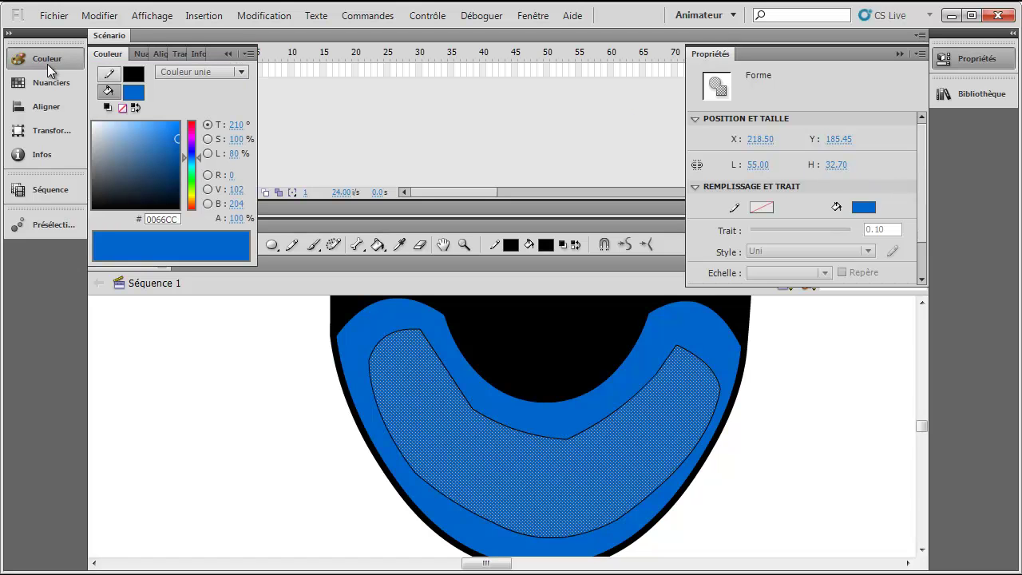
left_click_drag(173, 137, 160, 144)
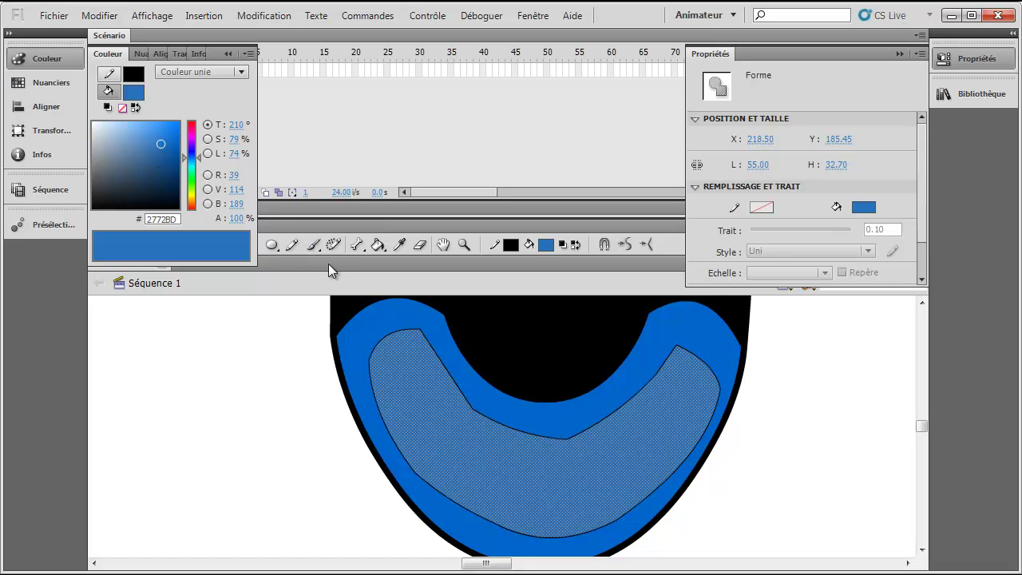
left_click(317, 289)
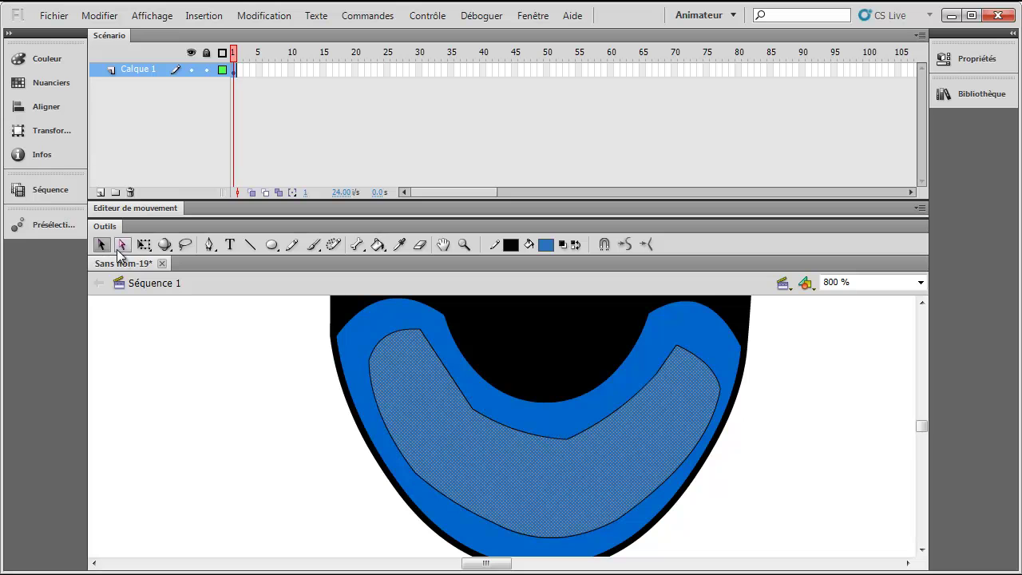
Step: Draw a closed polygon of straight segments inside the #2772BD band for another shade layer
left_click(208, 406)
left_click(495, 450)
left_click(804, 471)
left_click(248, 246)
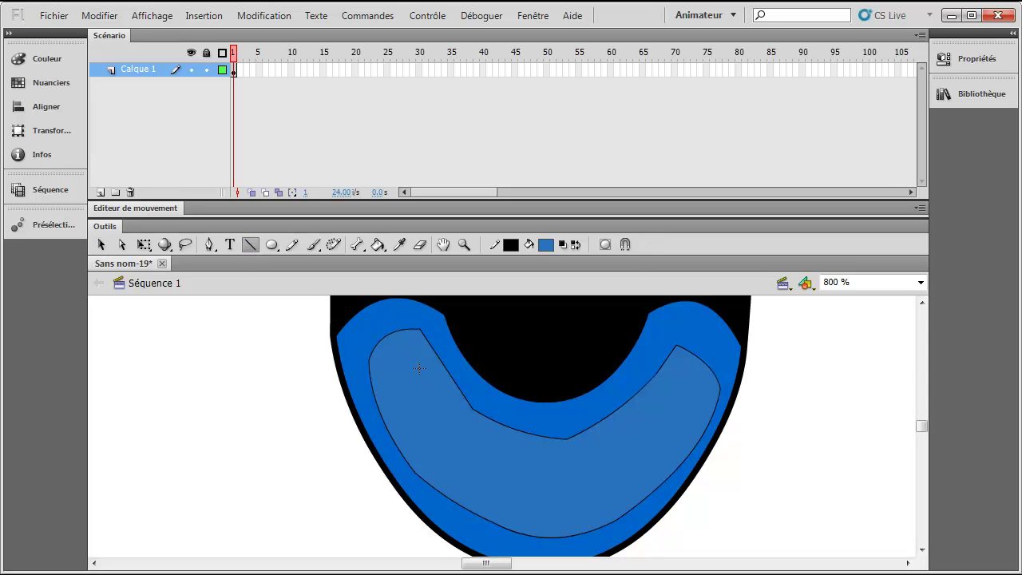
left_click_drag(442, 410, 654, 397)
left_click_drag(654, 398, 680, 361)
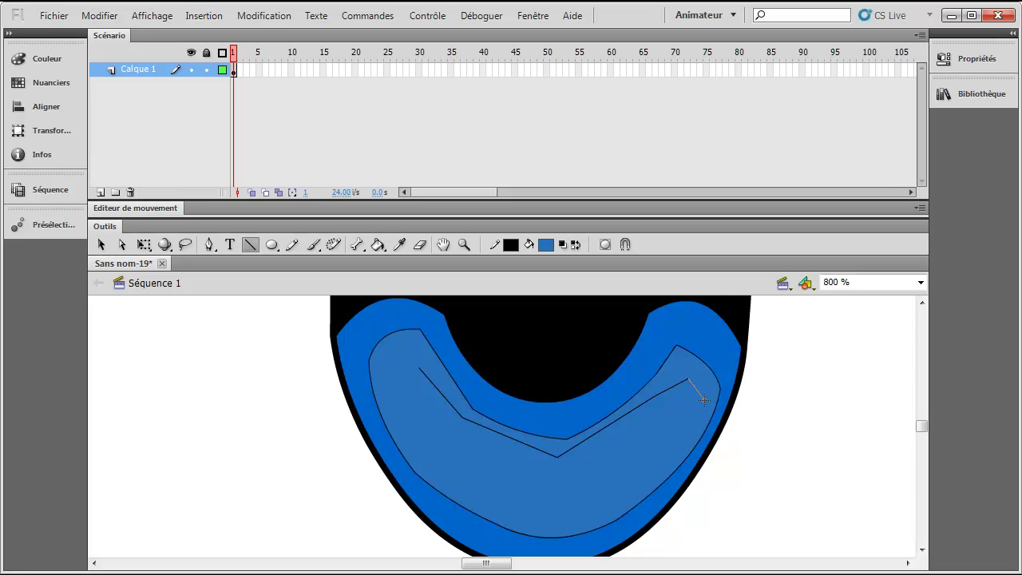
left_click_drag(703, 400, 703, 400)
left_click_drag(703, 400, 606, 501)
left_click_drag(606, 501, 558, 514)
left_click_drag(500, 499, 451, 467)
left_click_drag(451, 468, 398, 416)
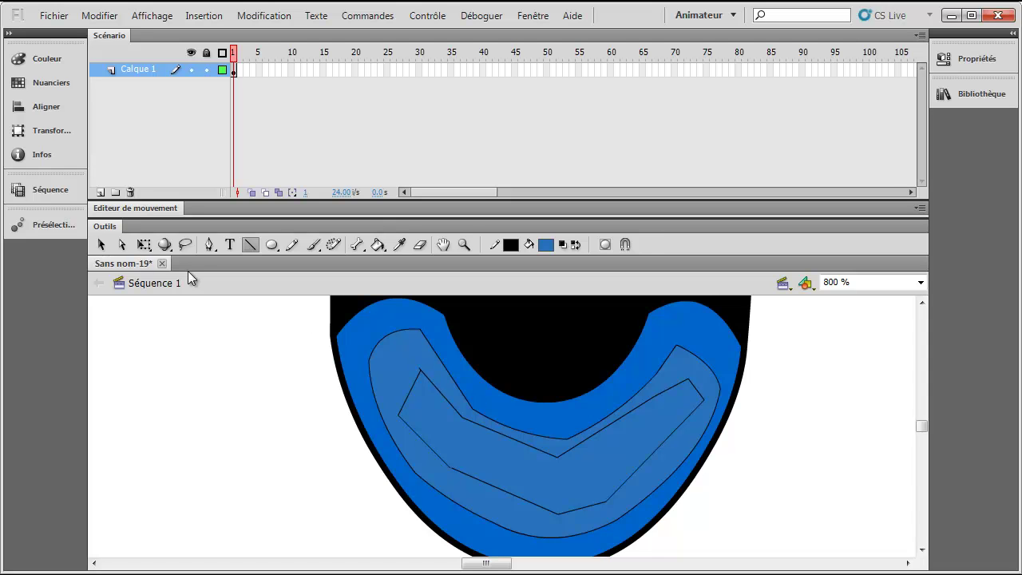
Step: Bend the innermost outline's left corner, lower, right and lower-right segments into smooth curves
left_click(101, 245)
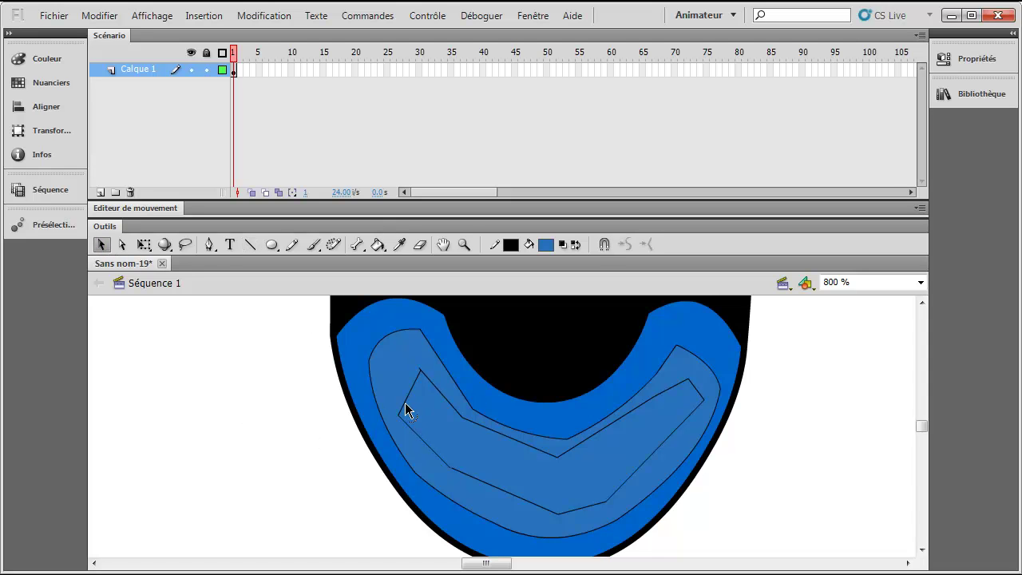
left_click_drag(406, 411, 392, 391)
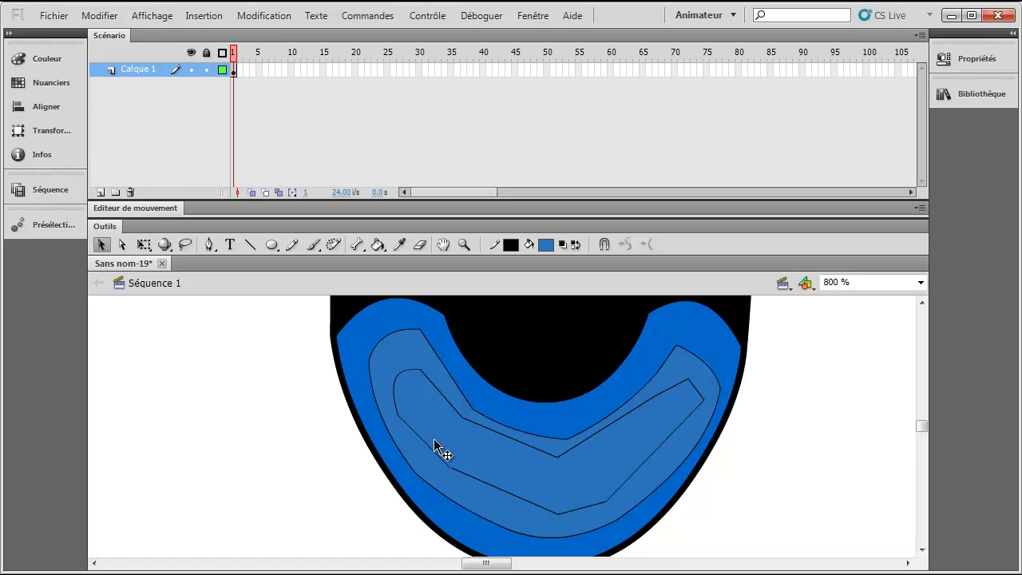
left_click_drag(452, 470, 480, 488)
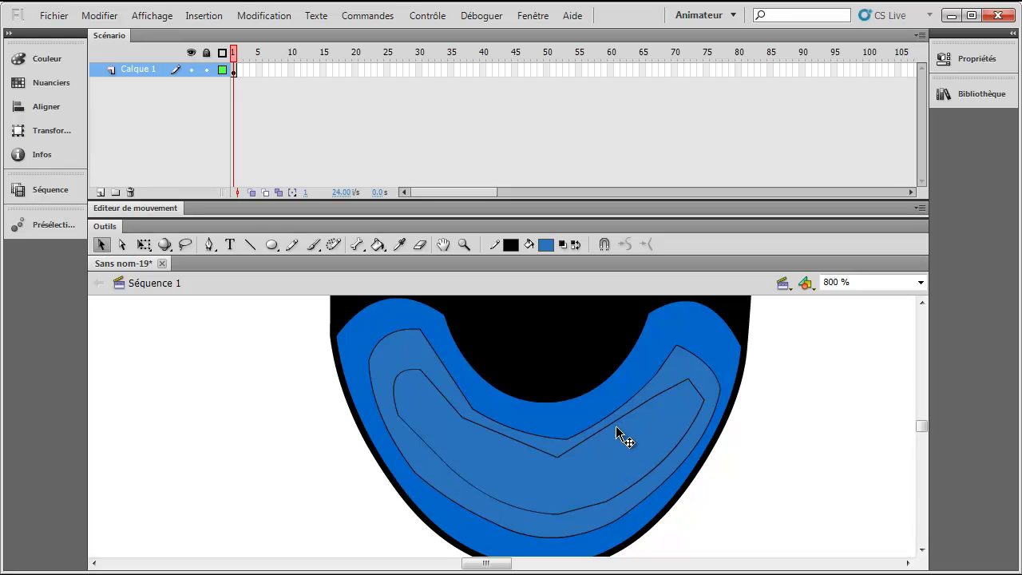
left_click_drag(611, 427, 647, 412)
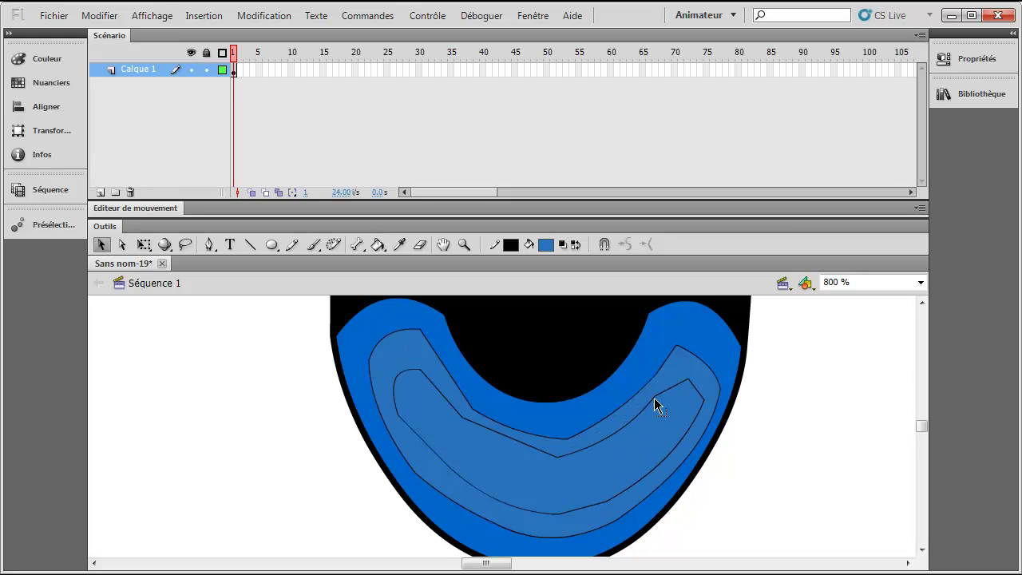
left_click(659, 404)
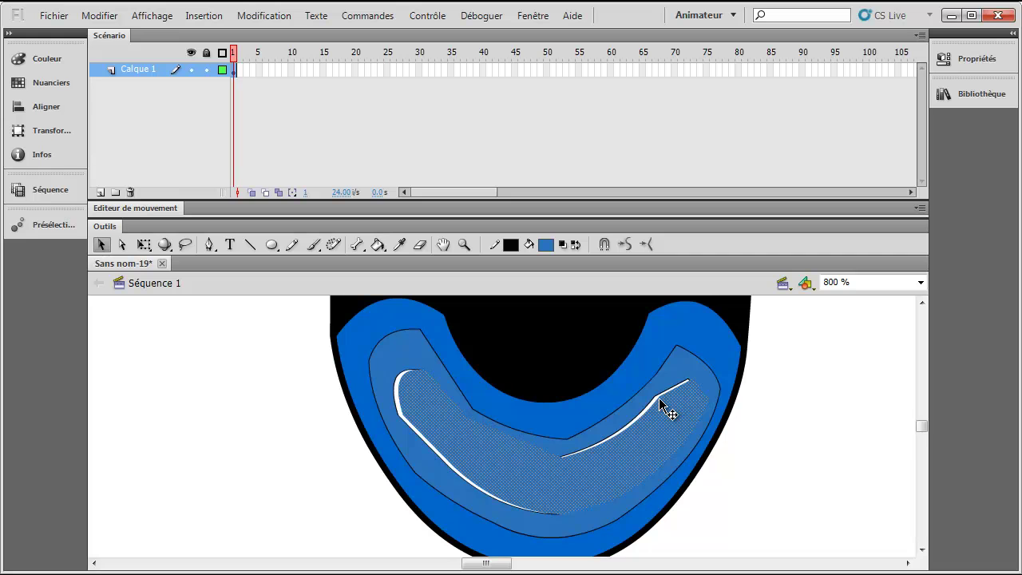
left_click(854, 444)
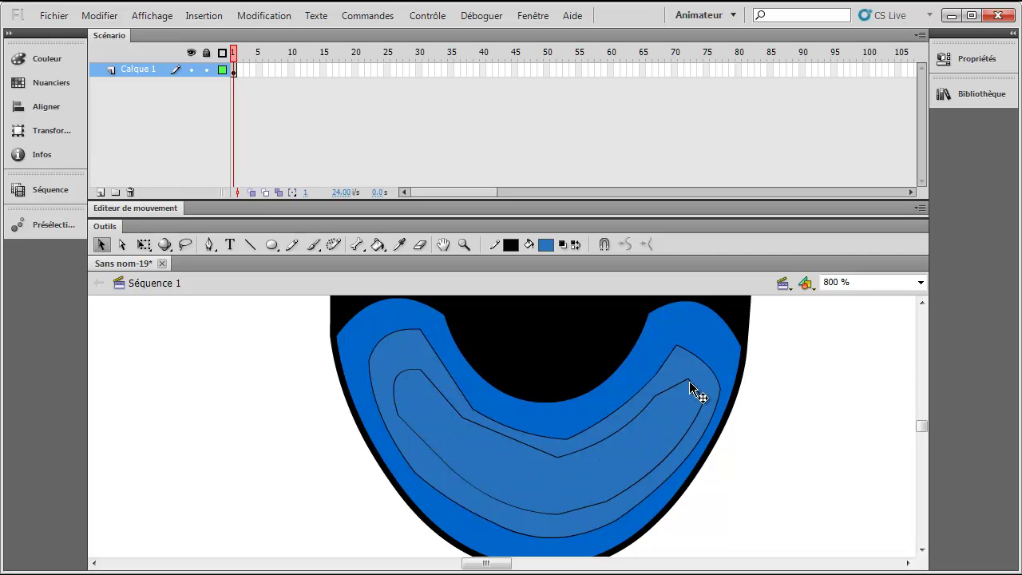
double_click(689, 382)
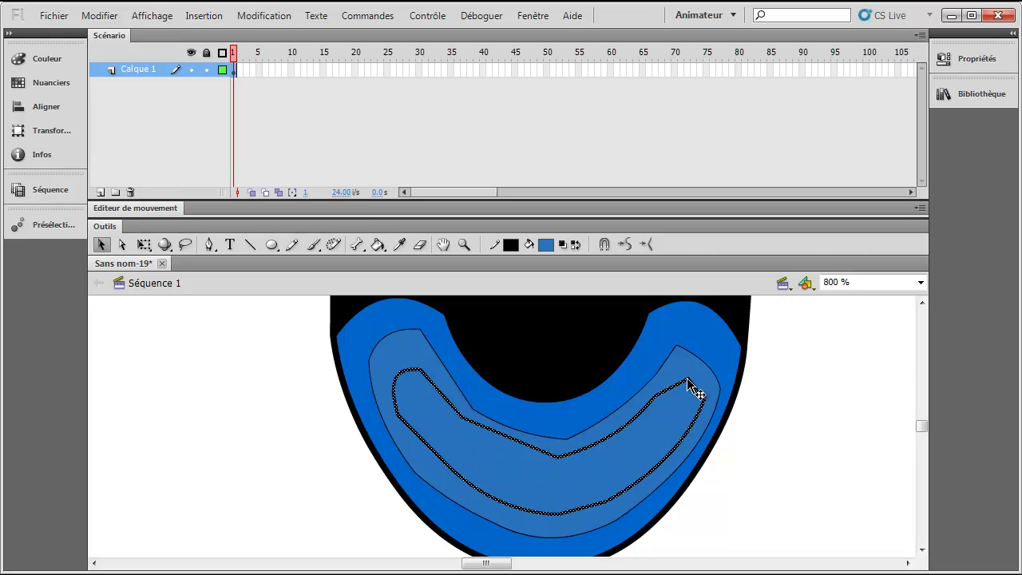
left_click(802, 418)
left_click_drag(690, 384, 701, 390)
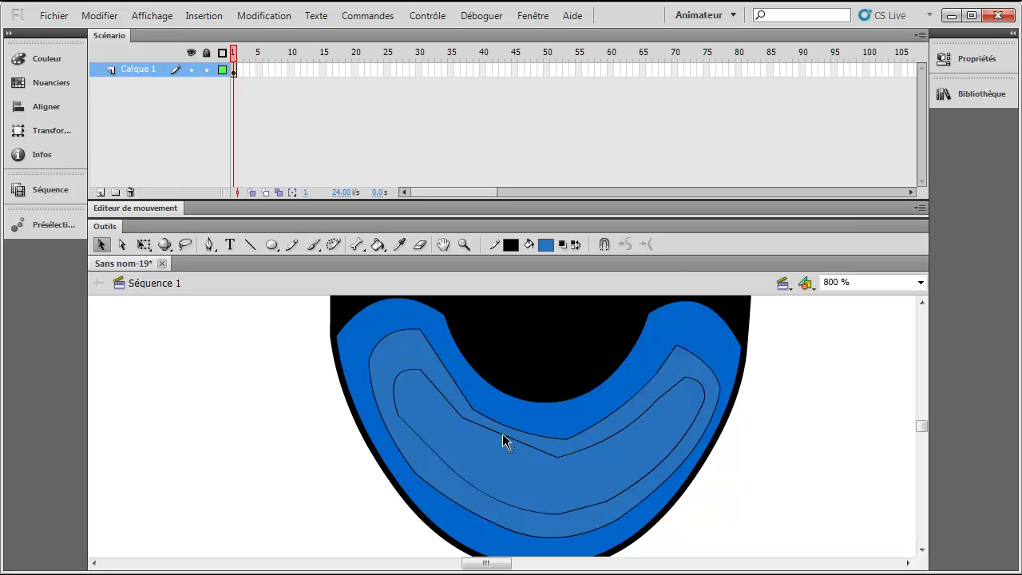
left_click_drag(500, 435, 491, 433)
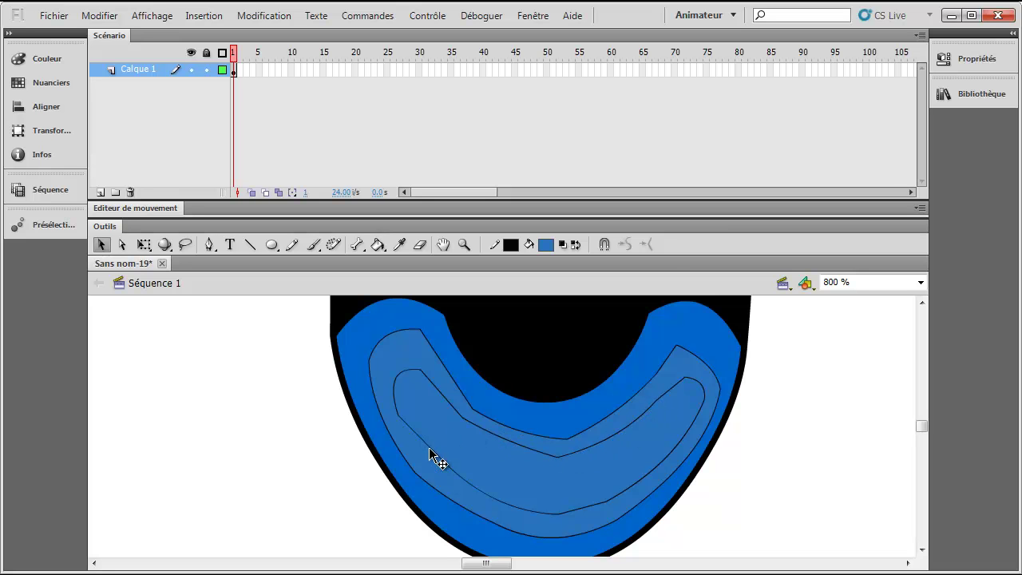
left_click(462, 488)
key("Escape")
Step: Lighten the innermost shade band's fill to the blue #367EC6
left_click(537, 481)
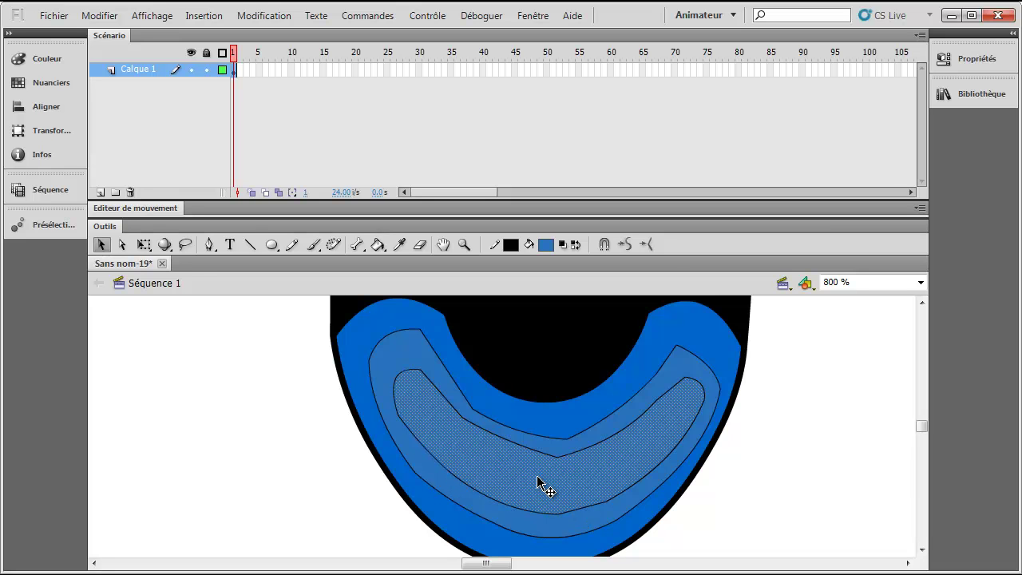
left_click(43, 62)
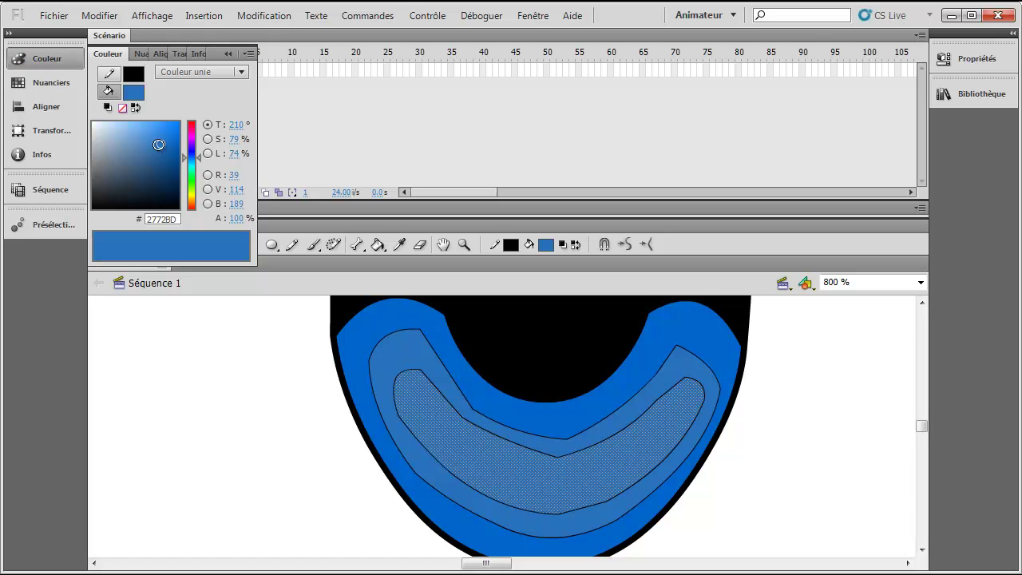
left_click_drag(159, 143, 148, 140)
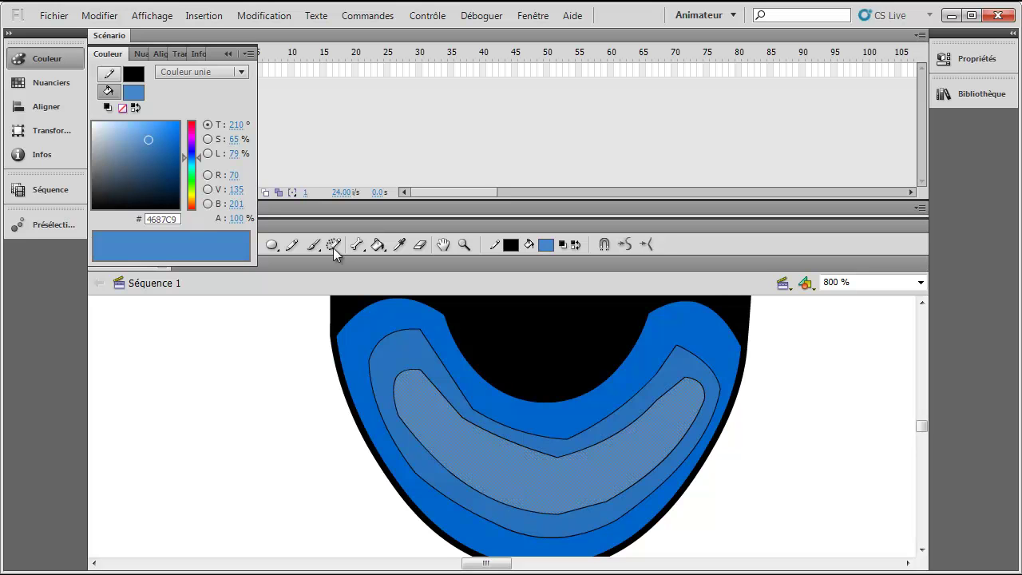
left_click_drag(147, 138, 155, 142)
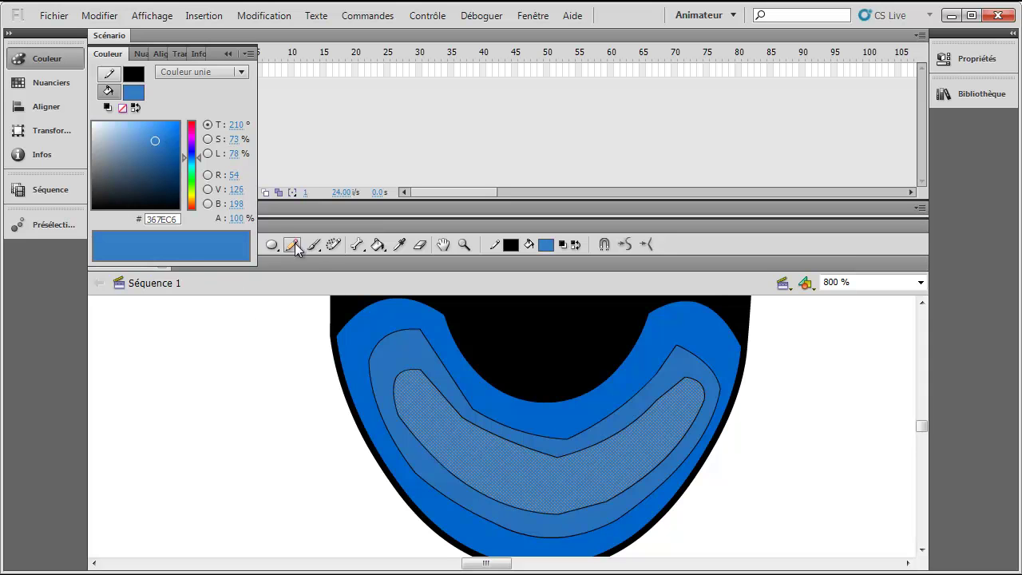
Step: Deselect the band and switch the zoom through 50 %, 400 % and 200 %, ending at 400 %
left_click(723, 416)
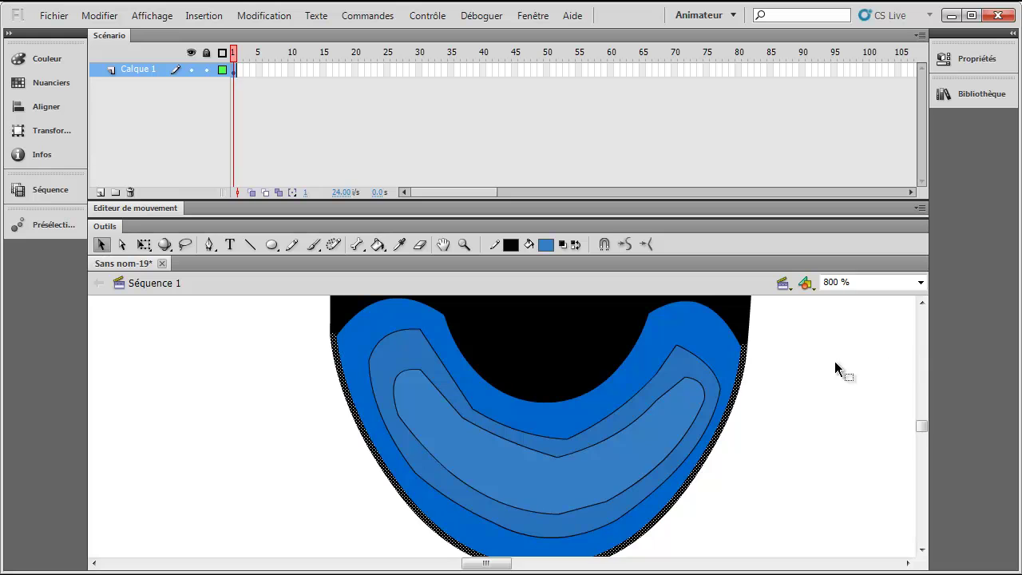
left_click(920, 282)
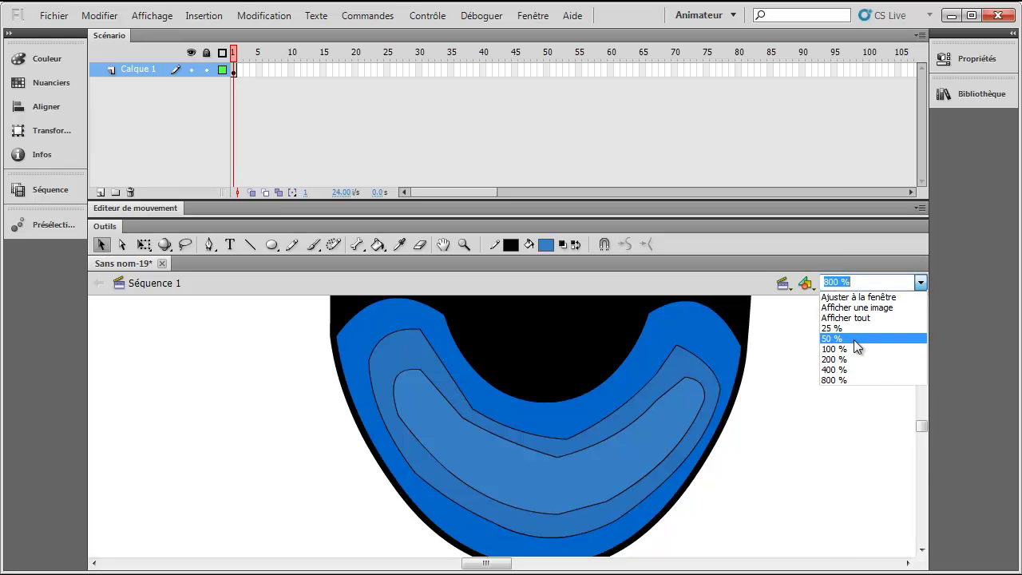
left_click(854, 339)
left_click(921, 282)
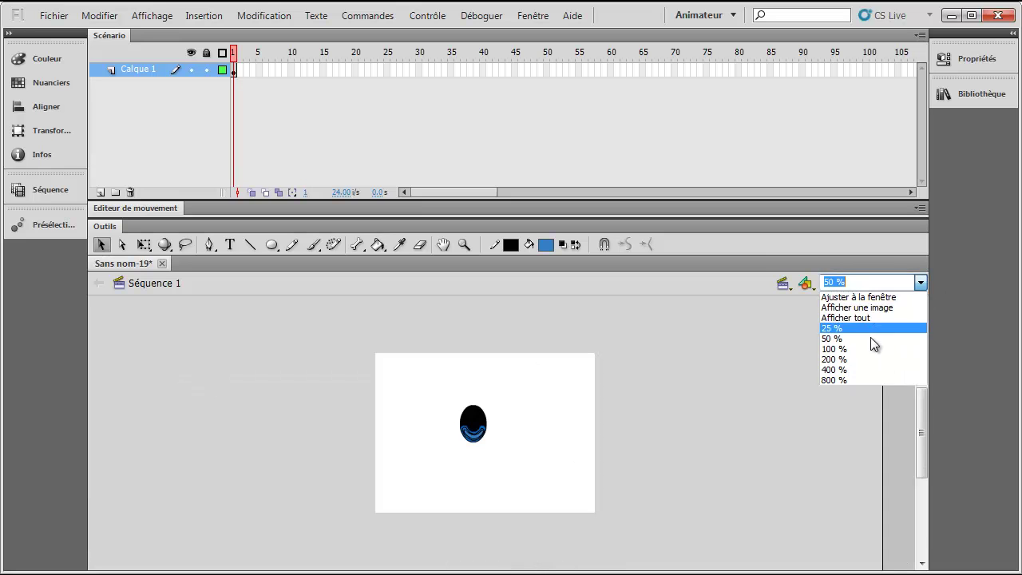
left_click(851, 372)
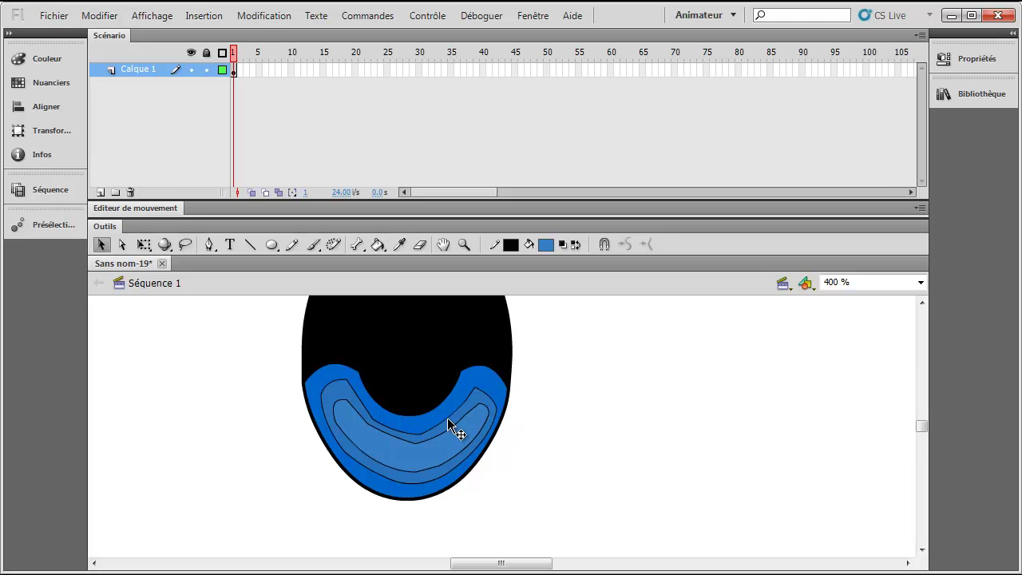
left_click(920, 281)
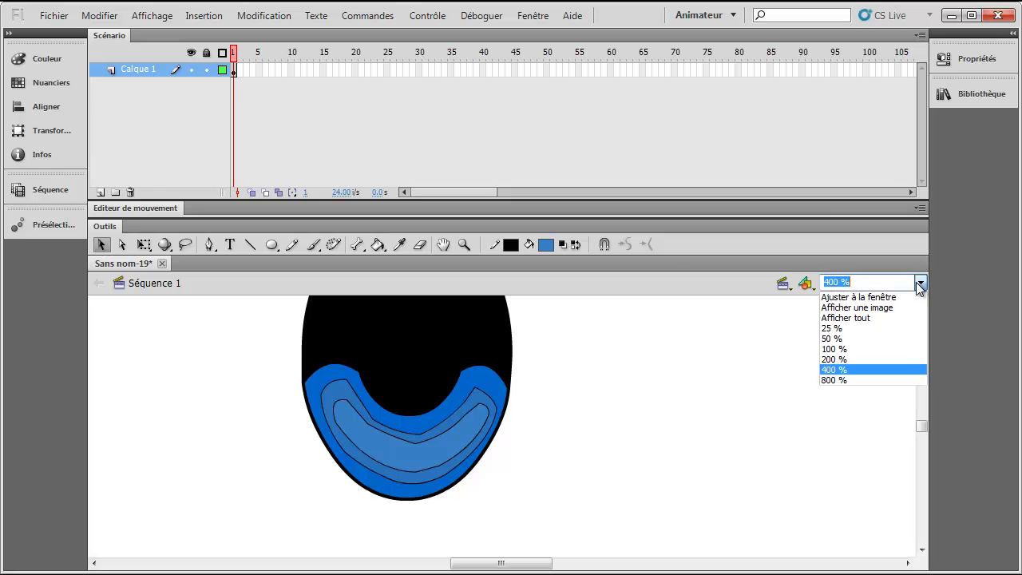
left_click(863, 360)
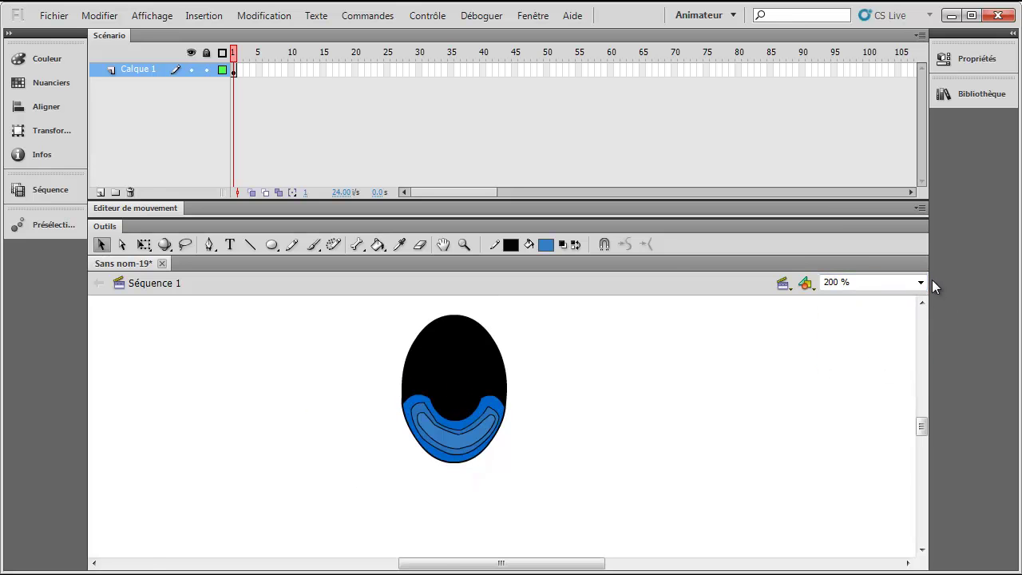
left_click(921, 282)
left_click(846, 371)
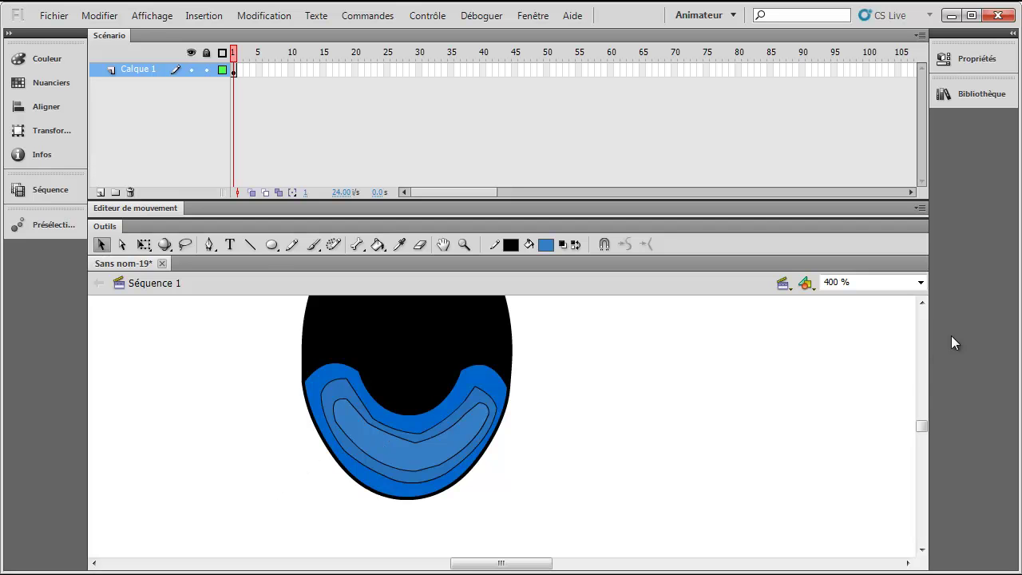
Step: Zoom in to 800 % for detail work
left_click(920, 282)
left_click(857, 376)
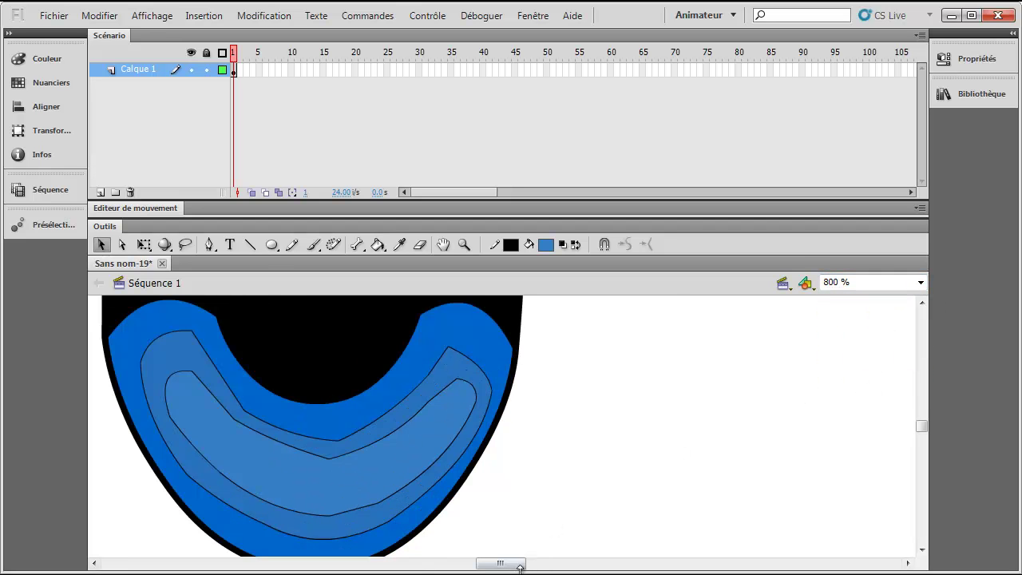
left_click_drag(520, 567, 510, 567)
Step: Draw straight-line edges of a narrower band inside the innermost band, undoing a stray line, and round its left corner
left_click(250, 244)
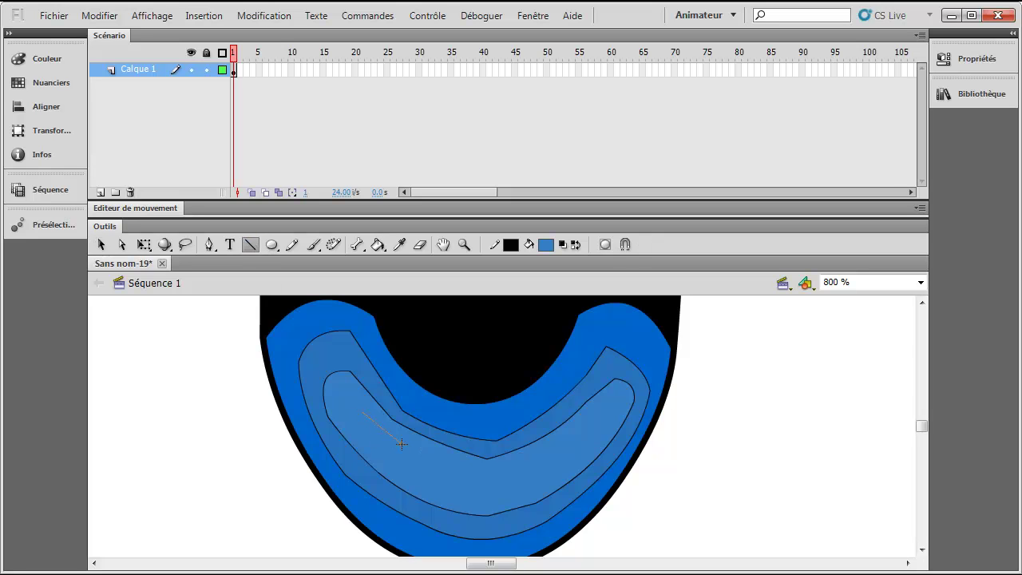
left_click_drag(401, 444, 584, 429)
left_click_drag(584, 428, 601, 405)
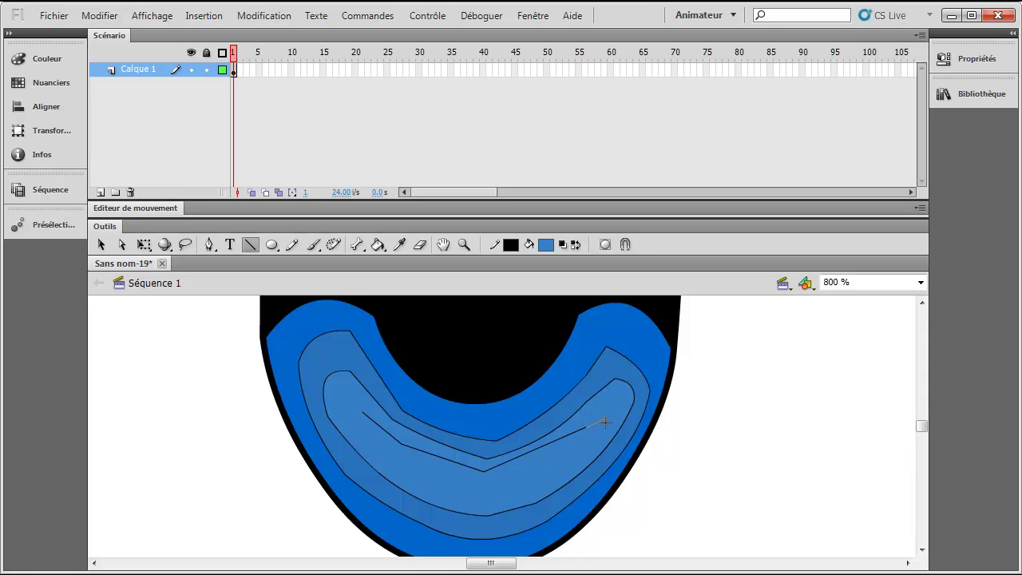
left_click_drag(590, 447, 591, 447)
mouse_move(591, 447)
left_mouse_down()
mouse_move(511, 489)
mouse_move(520, 496)
mouse_move(492, 500)
left_mouse_up()
left_click_drag(459, 495, 391, 465)
key("ctrl+z")
left_click_drag(476, 497, 395, 468)
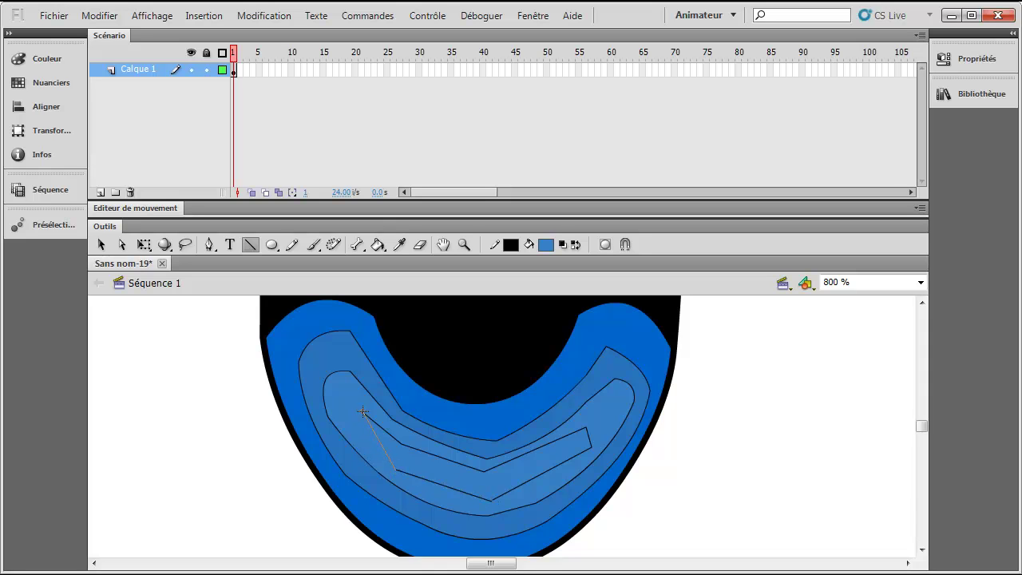
left_click(102, 244)
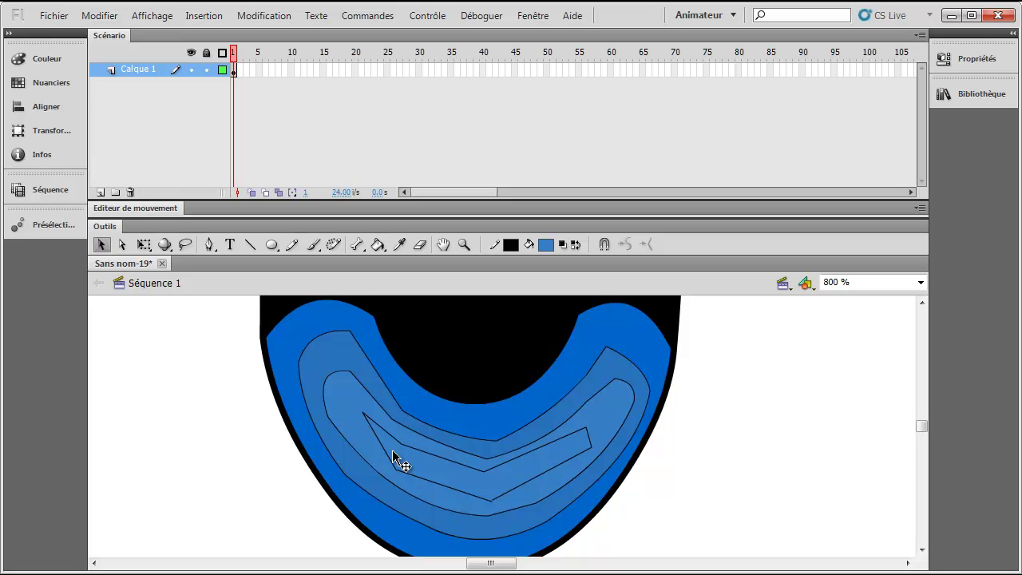
left_click_drag(383, 451, 356, 440)
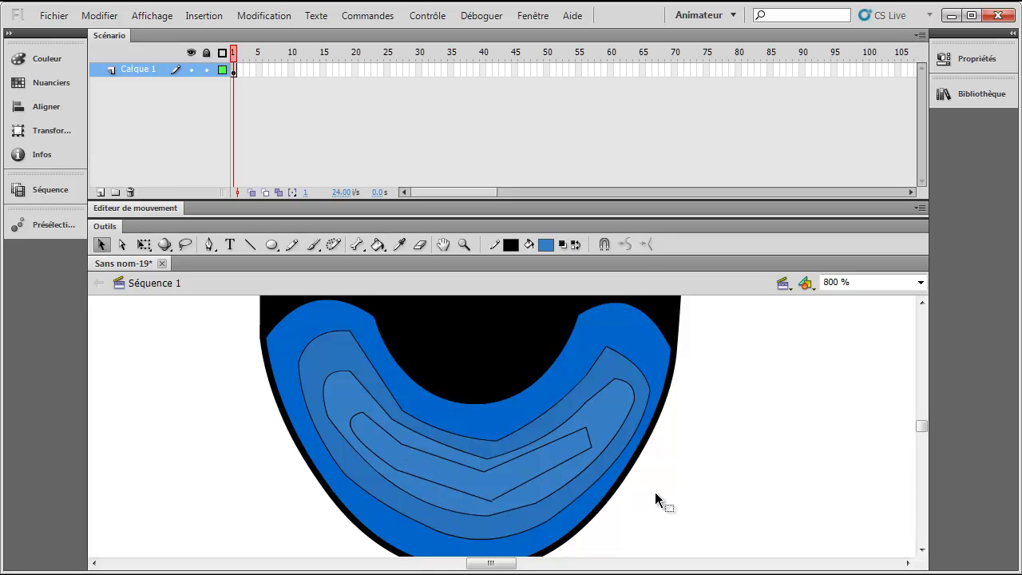
Step: Move the new band's lower corner and bend its lower edge into a curve
left_click(921, 281)
left_click(834, 378)
left_click(495, 502)
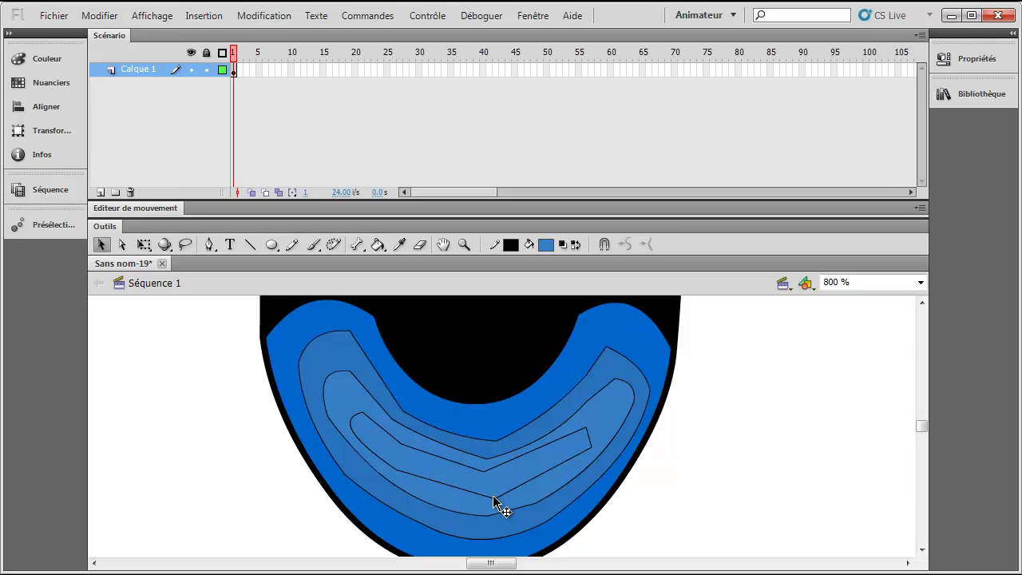
left_click(495, 501, "shift")
left_click_drag(491, 504, 486, 503)
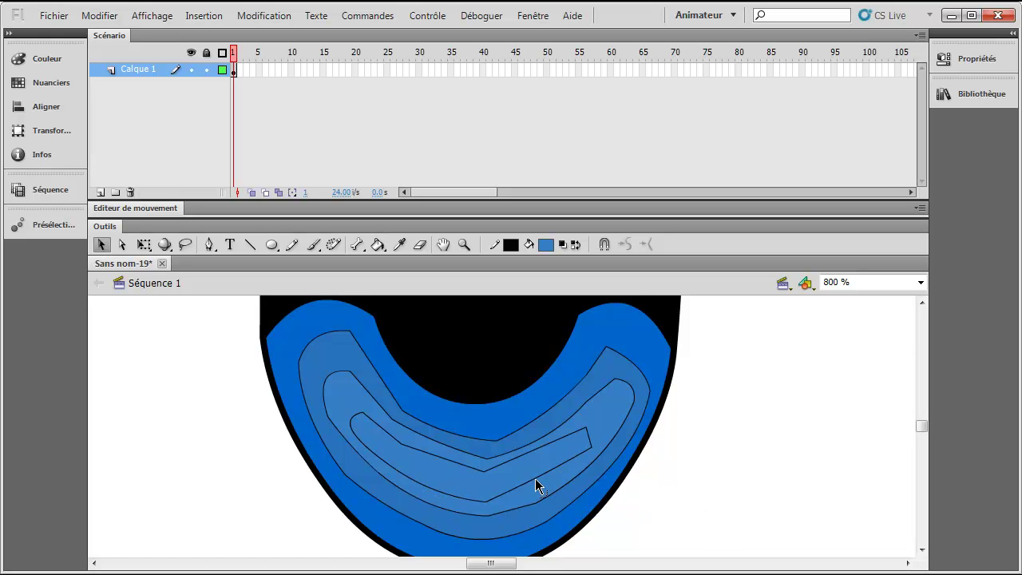
left_click_drag(536, 482, 603, 425)
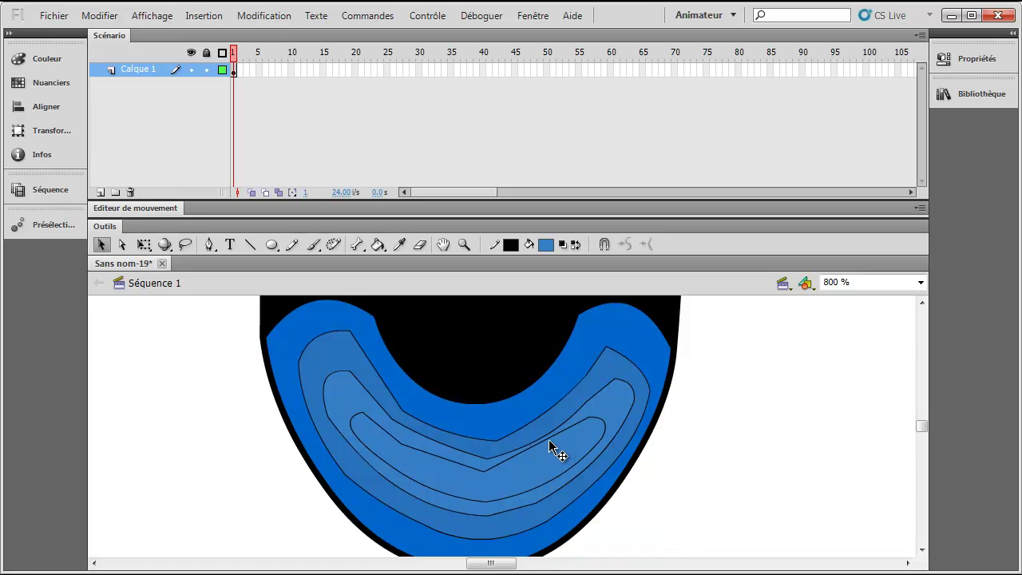
Step: Reshape another shade-band edge, then select the innermost band's fill
left_click(551, 443)
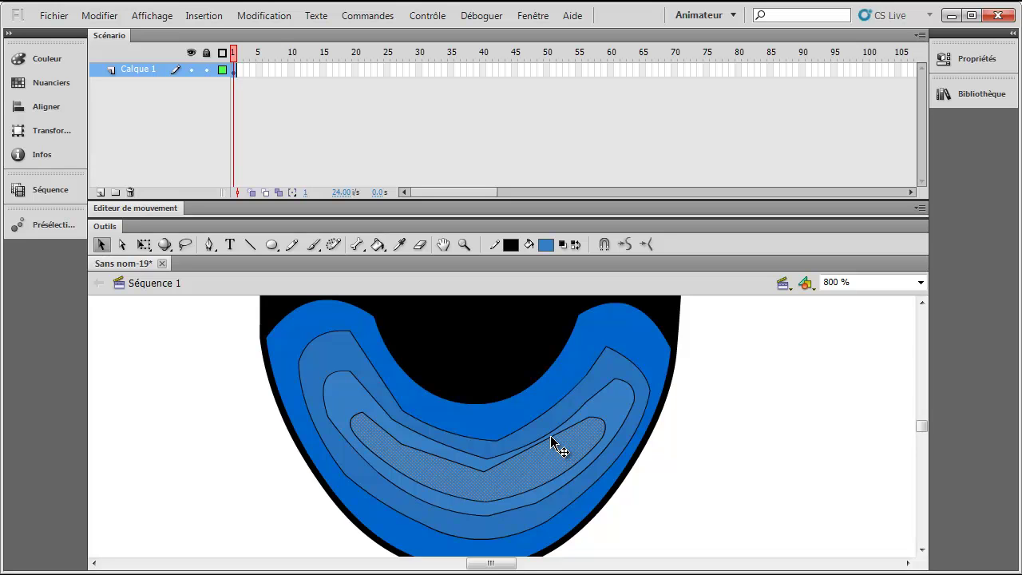
left_click(779, 465)
left_click_drag(547, 445, 547, 447)
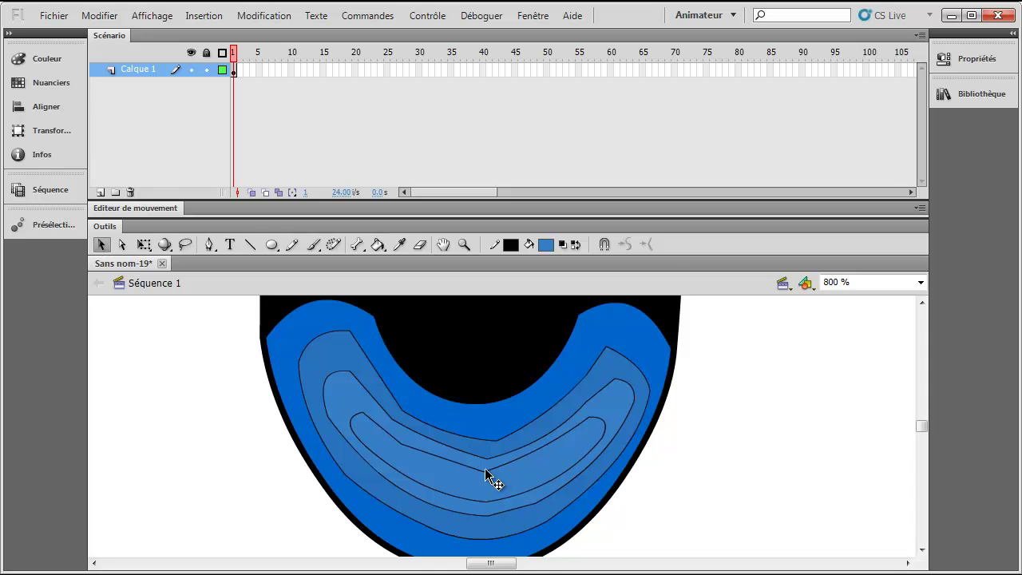
left_click(419, 459)
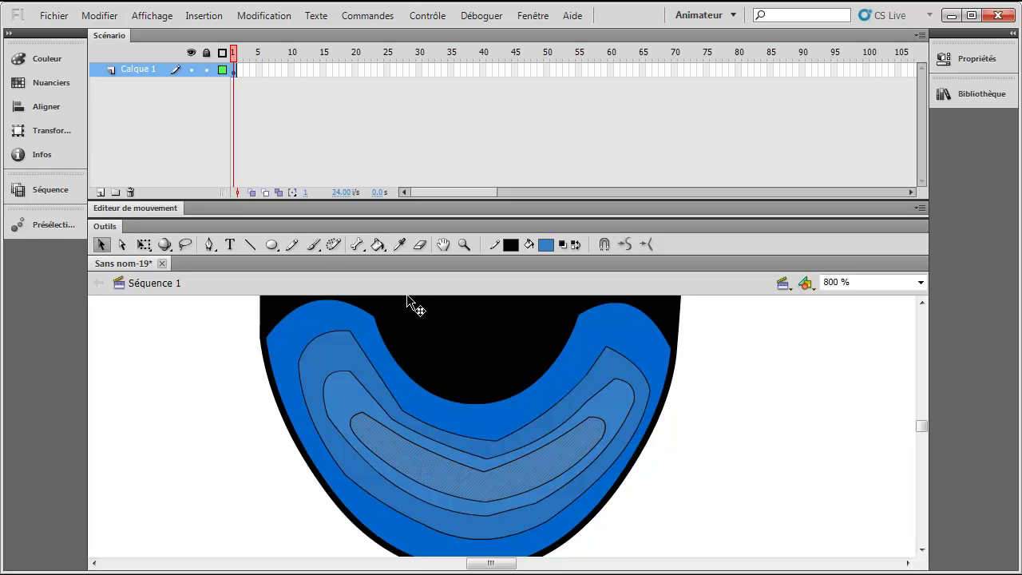
Step: Fill the innermost band with the lighter blue #5096DB and close the colour panel
left_click(46, 60)
left_click(148, 134)
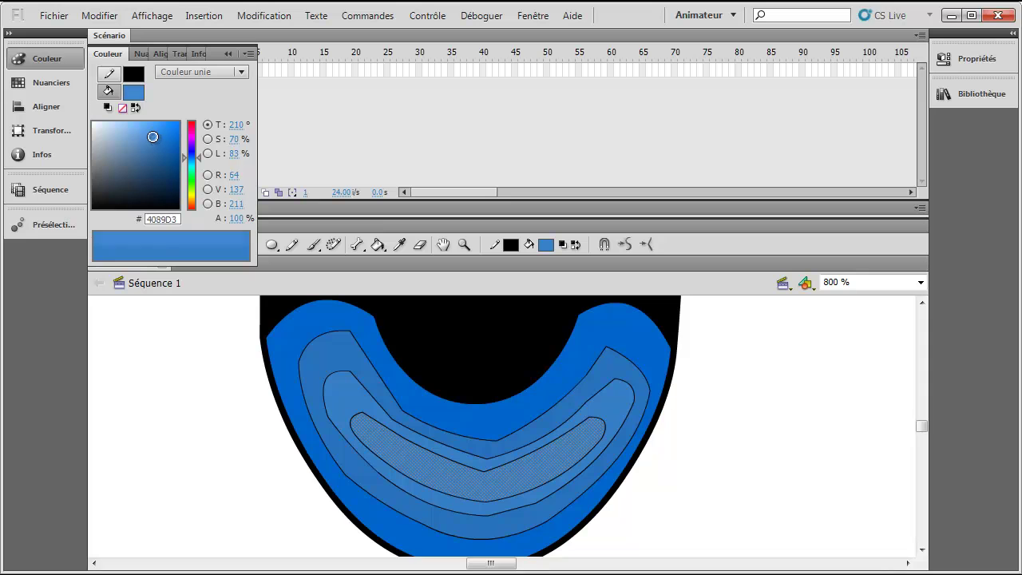
left_click_drag(147, 134, 147, 134)
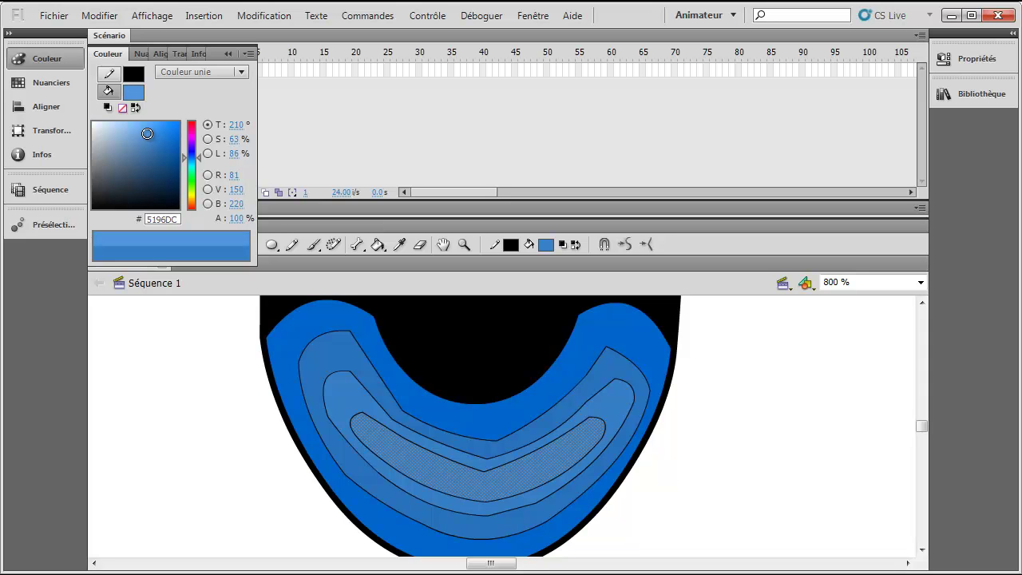
left_click(769, 449)
Step: Delete the outer shade band's black outline
left_click(583, 500)
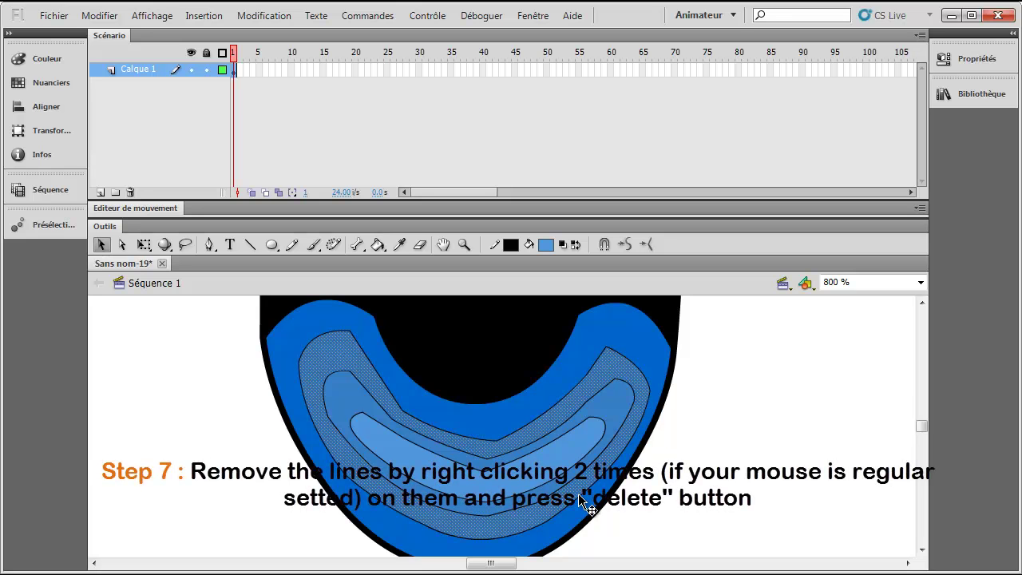
left_click(584, 503)
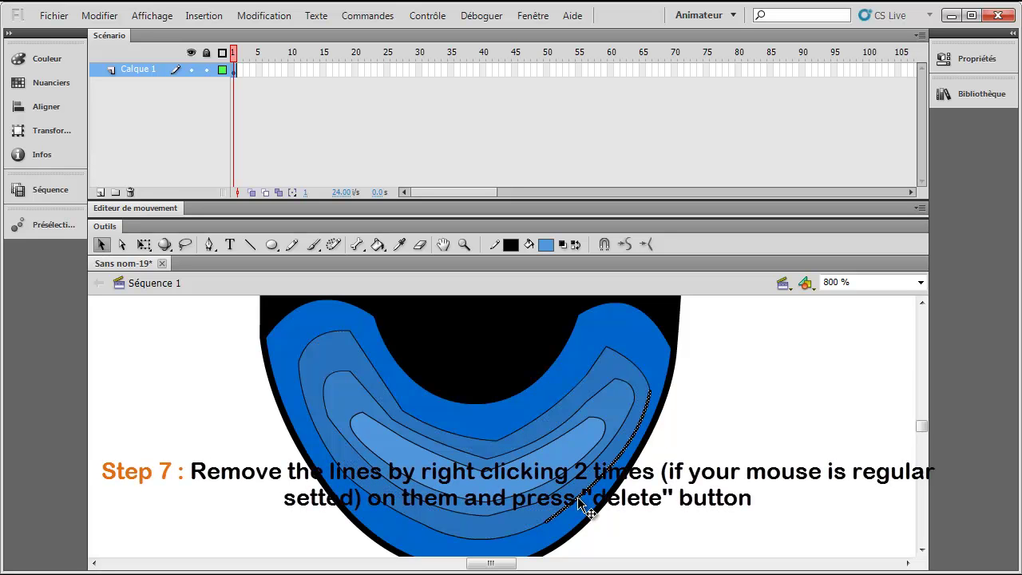
double_click(587, 508)
key("Delete")
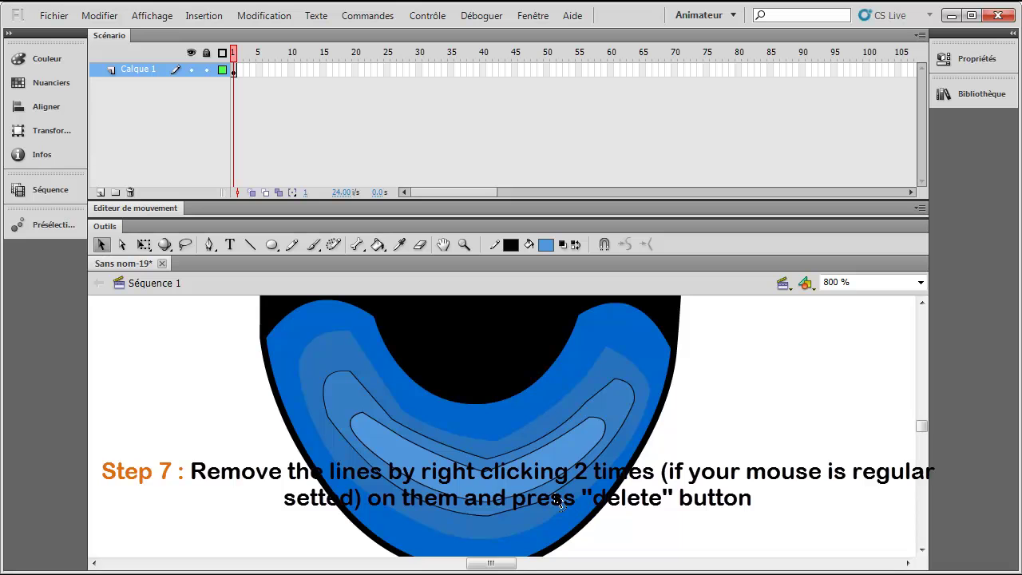
Step: Delete the next band's outline, restore its accidentally deleted fill, and select the innermost outline
left_click(566, 504)
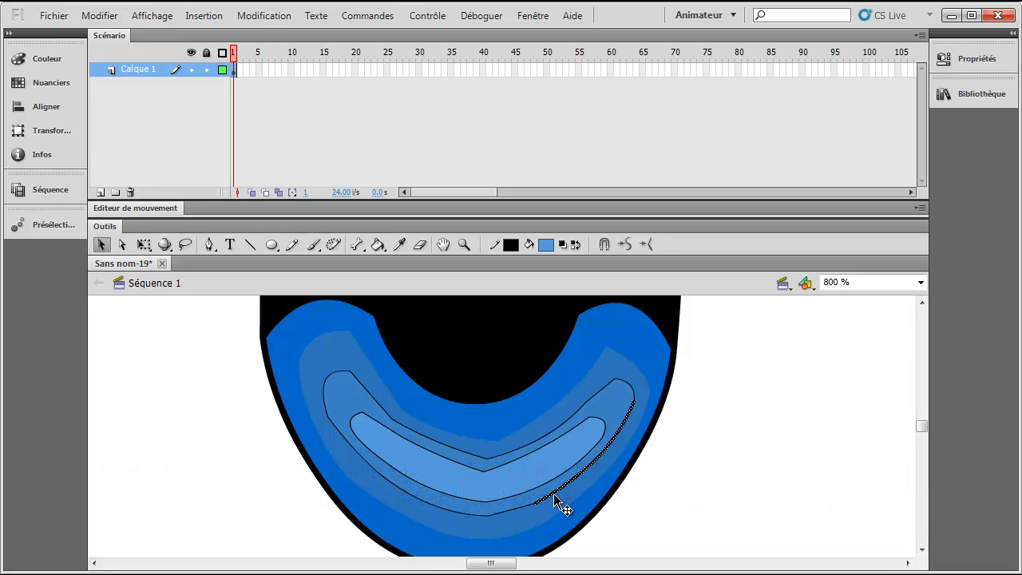
double_click(554, 493)
key("Delete")
left_click(545, 485)
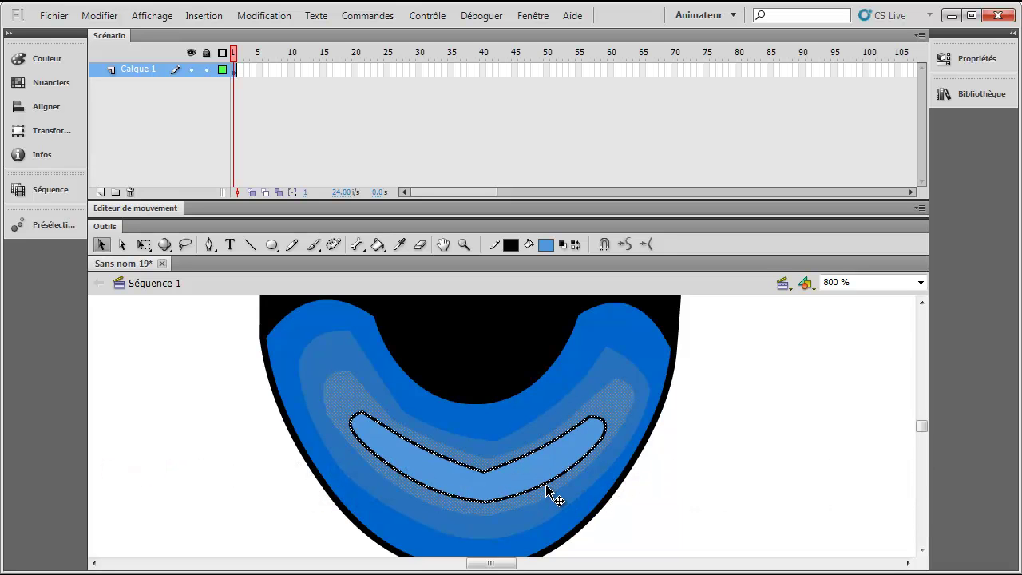
key("Delete")
key("ctrl+z")
left_click(734, 509)
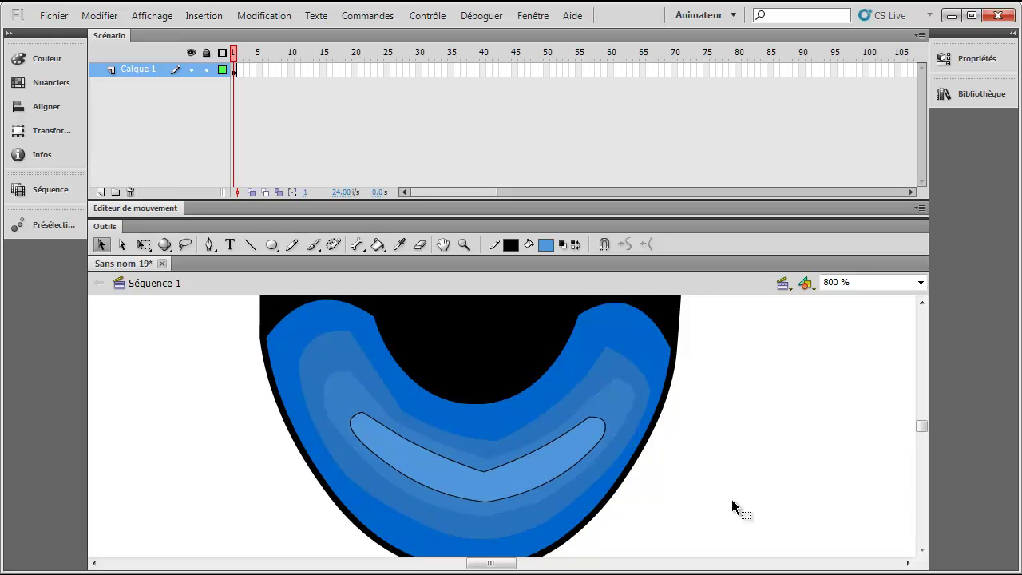
left_click(556, 478)
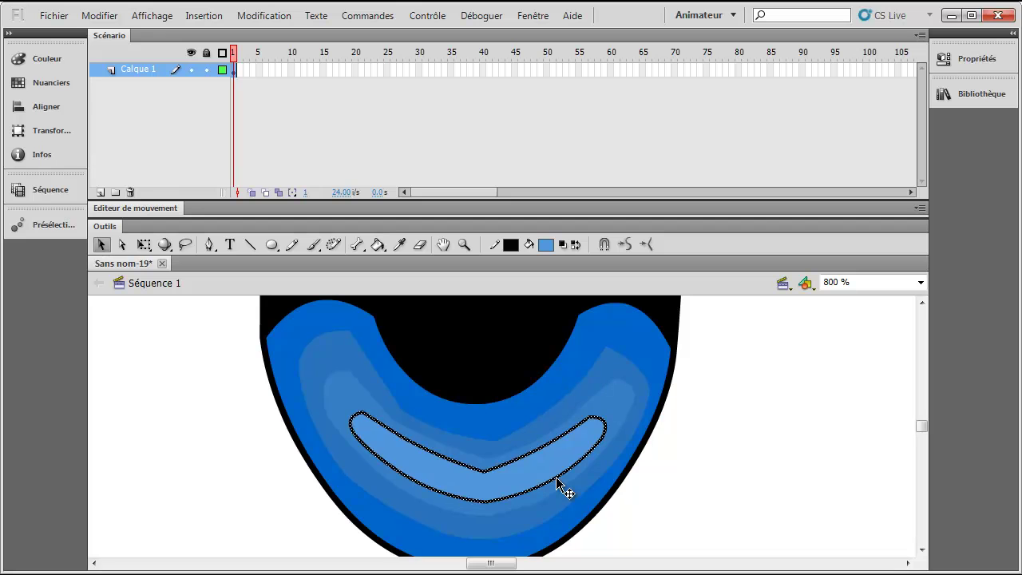
Step: Delete the innermost band's remaining outline
key("Delete")
scroll(634, 440, "up", 3)
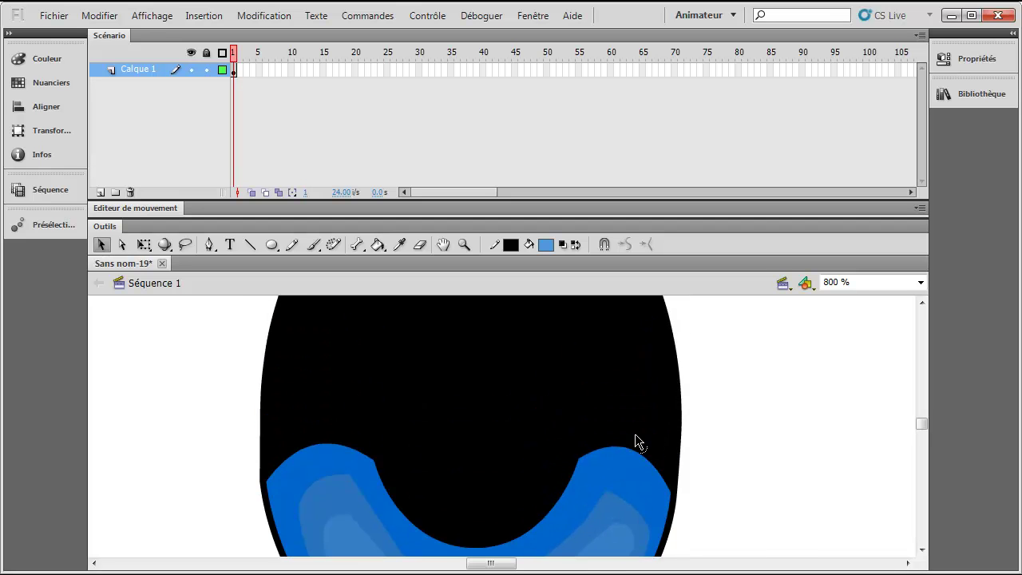
scroll(646, 439, "up", 3)
scroll(675, 393, "down", 5)
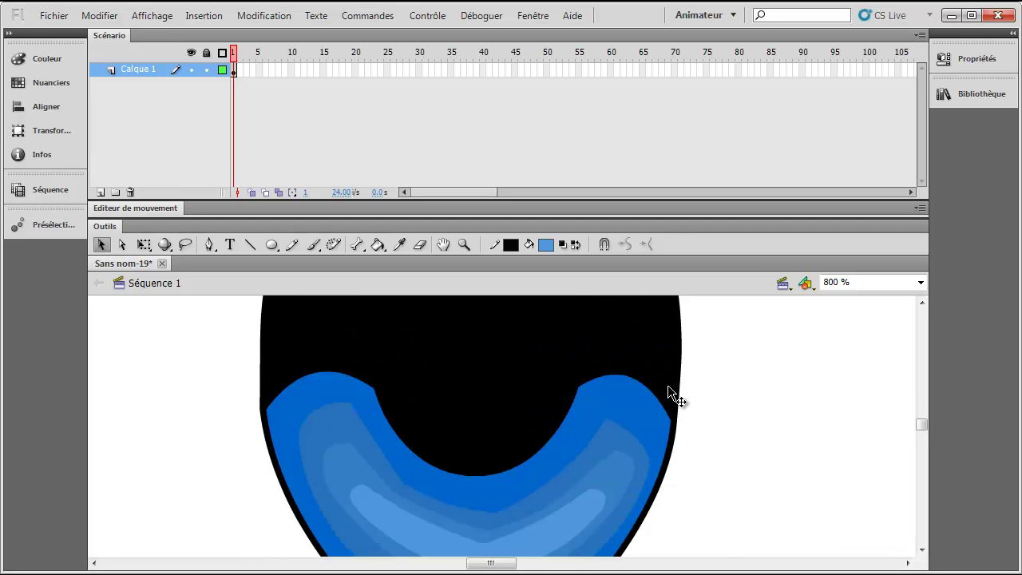
scroll(667, 385, "up", 4)
scroll(663, 385, "down", 2)
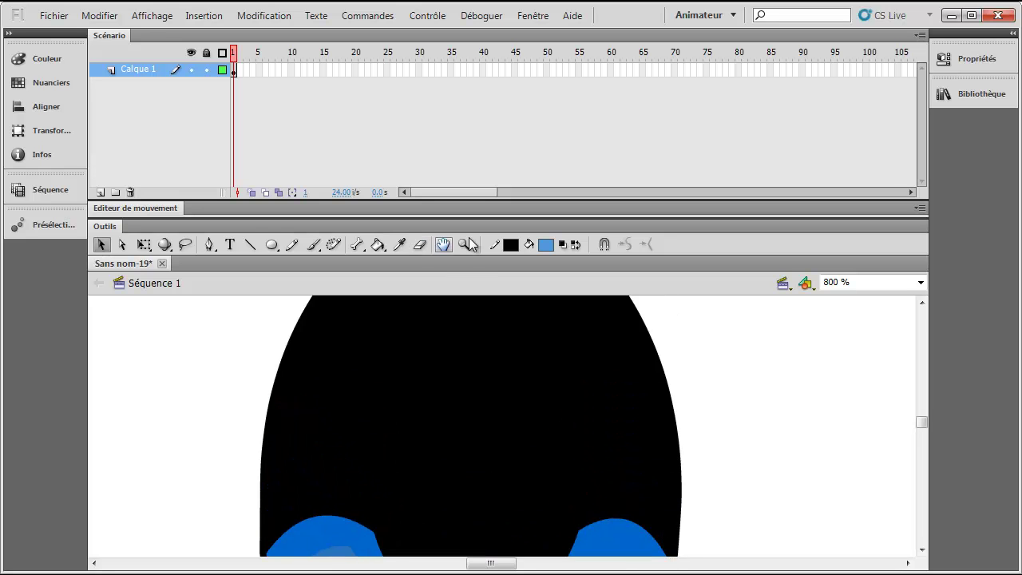
Step: Set fill and stroke colours to white with the Oval tool active
left_click(546, 244)
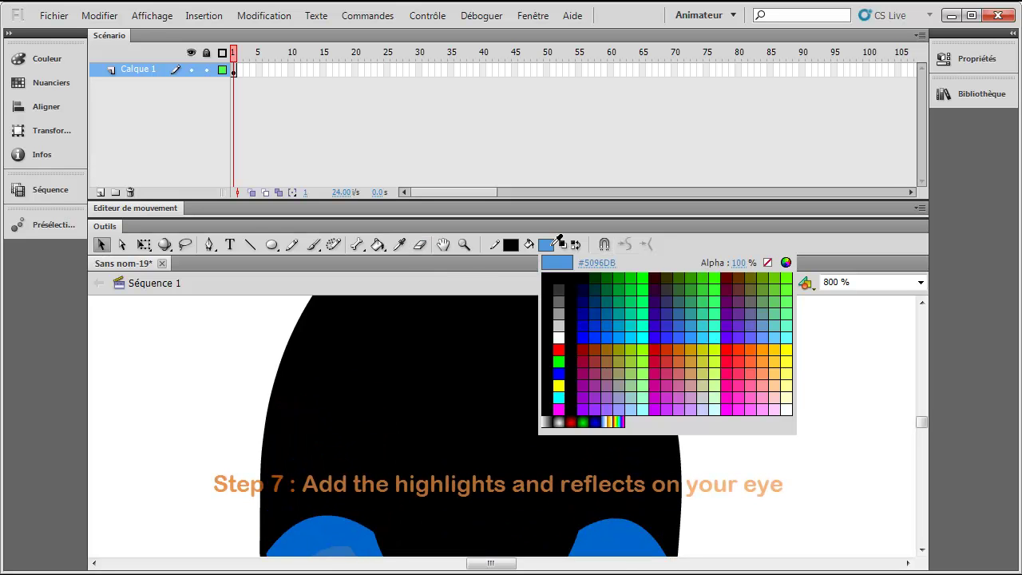
left_click(556, 331)
left_click(272, 245)
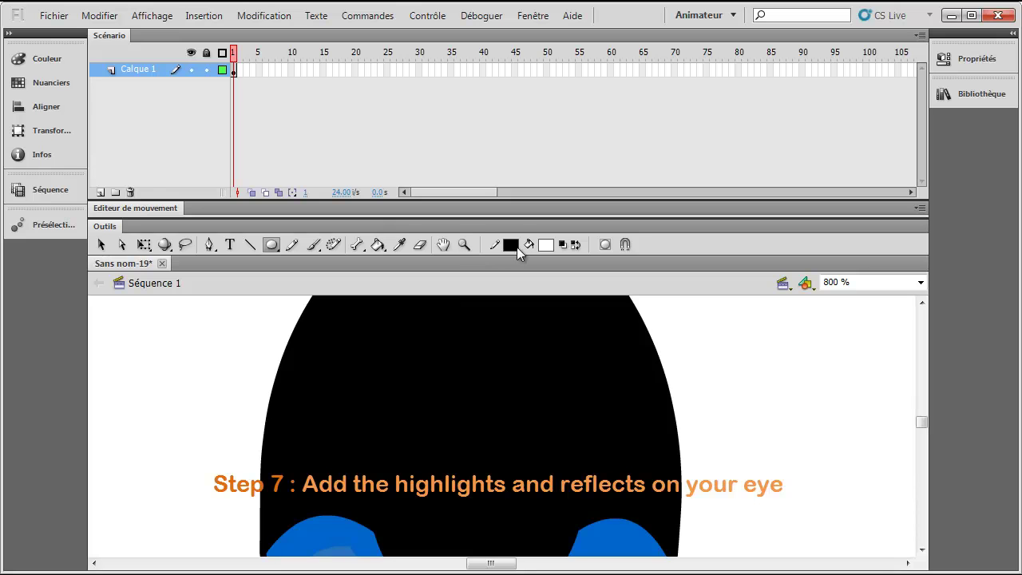
left_click(513, 244)
left_click(523, 337)
Step: Zoom out to 50 % and then back in to 400 %
left_click(876, 281)
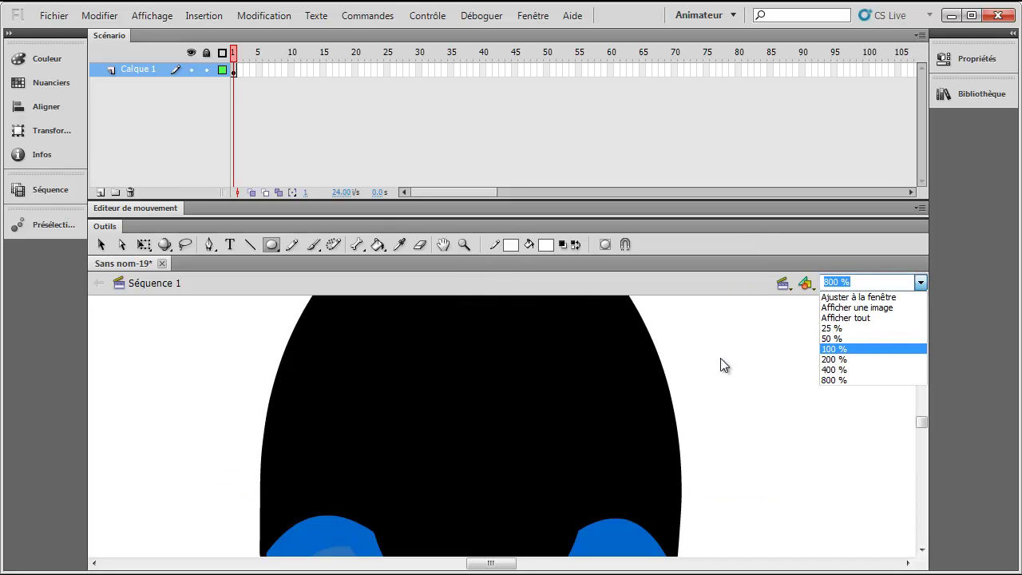
left_click(842, 340)
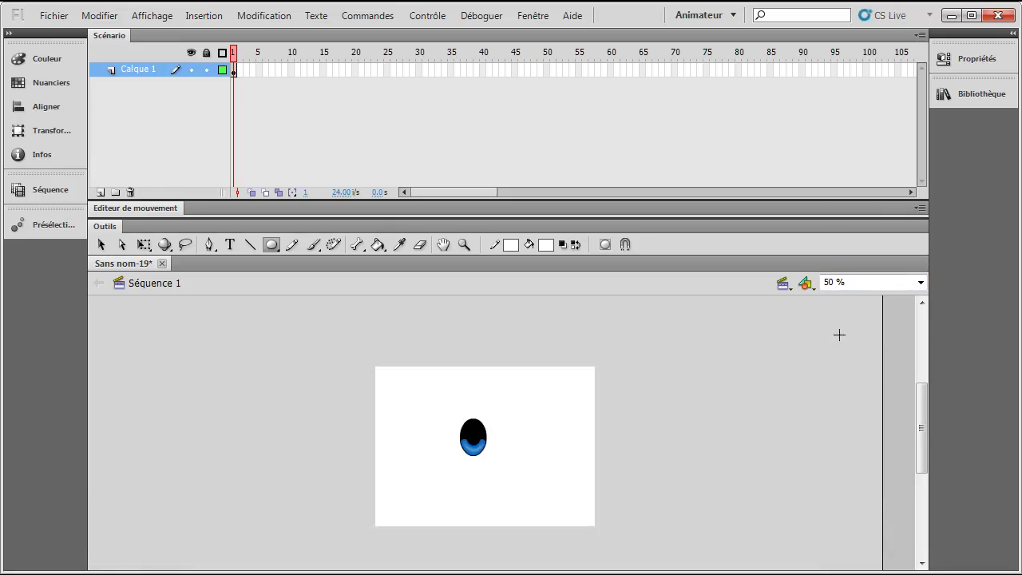
left_click(920, 282)
left_click(861, 370)
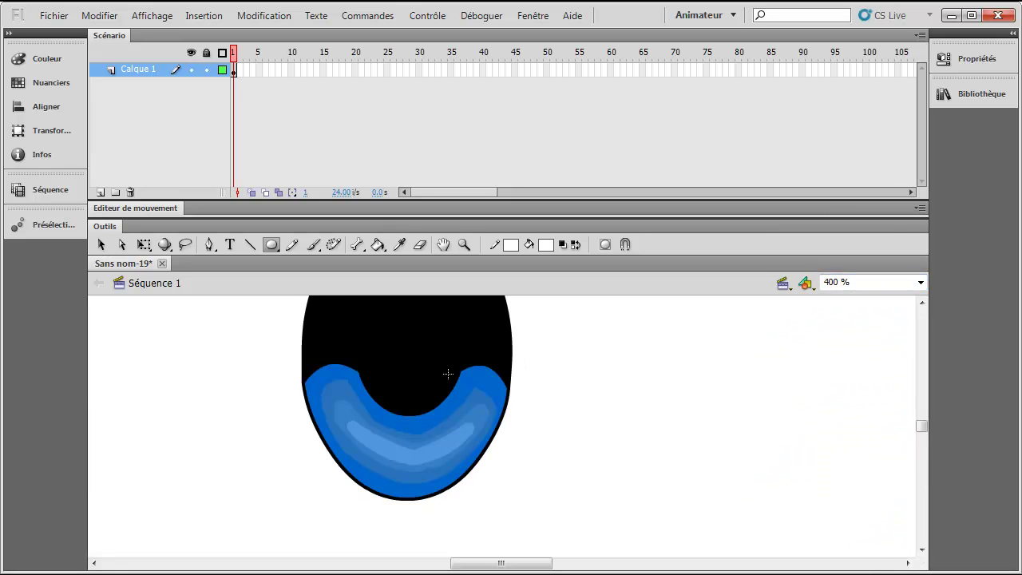
Step: Draw a white circle in the upper-left black area, undoing an extra oval drawn on the iris
scroll(485, 363, "up", 2)
left_click_drag(340, 390, 389, 439)
scroll(451, 421, "down", 2)
scroll(451, 422, "up", 1)
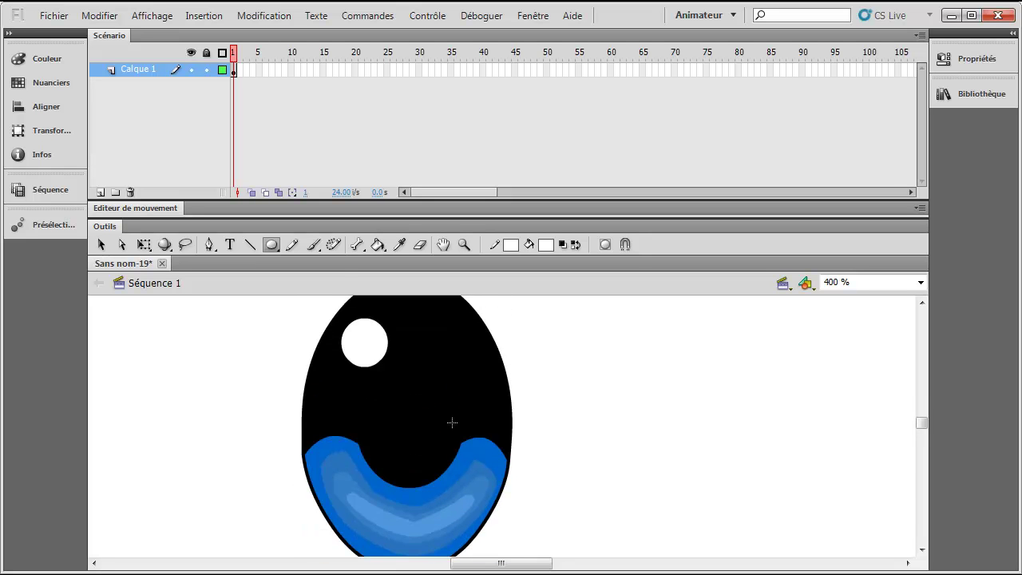
left_click_drag(449, 487, 485, 532)
scroll(569, 494, "down", 2)
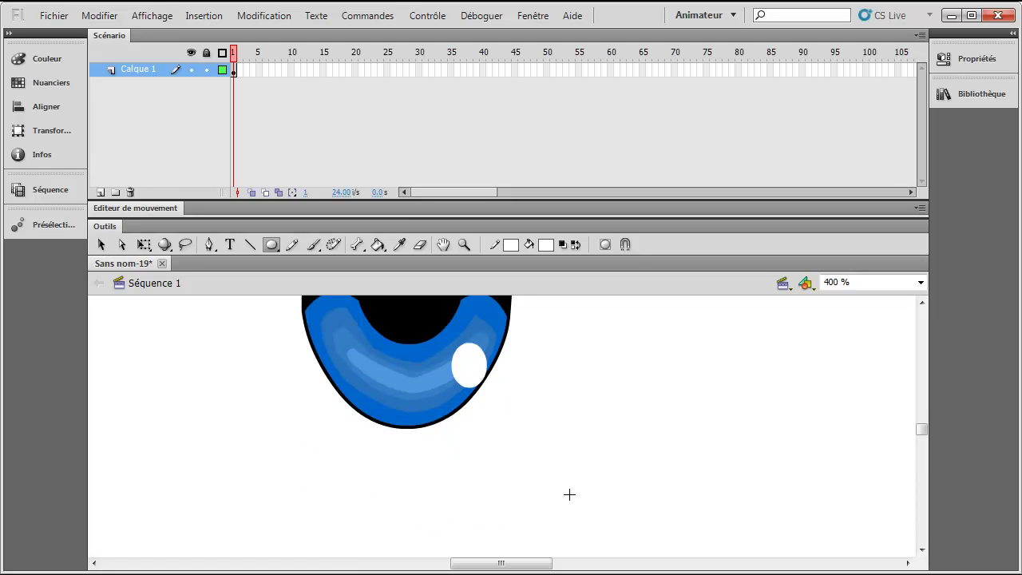
scroll(568, 493, "up", 1)
key("ctrl+z")
scroll(505, 441, "up", 1)
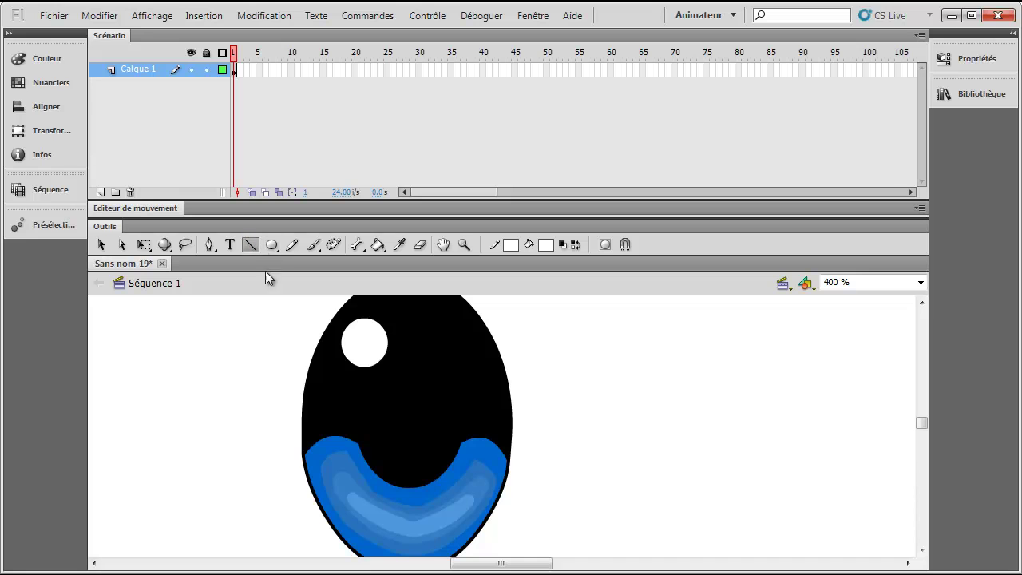
Step: Draw two parallel white diagonal lines across the pupil, then tweak the blue band's inner curve
left_click_drag(356, 440, 439, 382)
left_click_drag(407, 425, 481, 370)
scroll(547, 374, "down", 2)
scroll(463, 387, "up", 1)
left_click(102, 244)
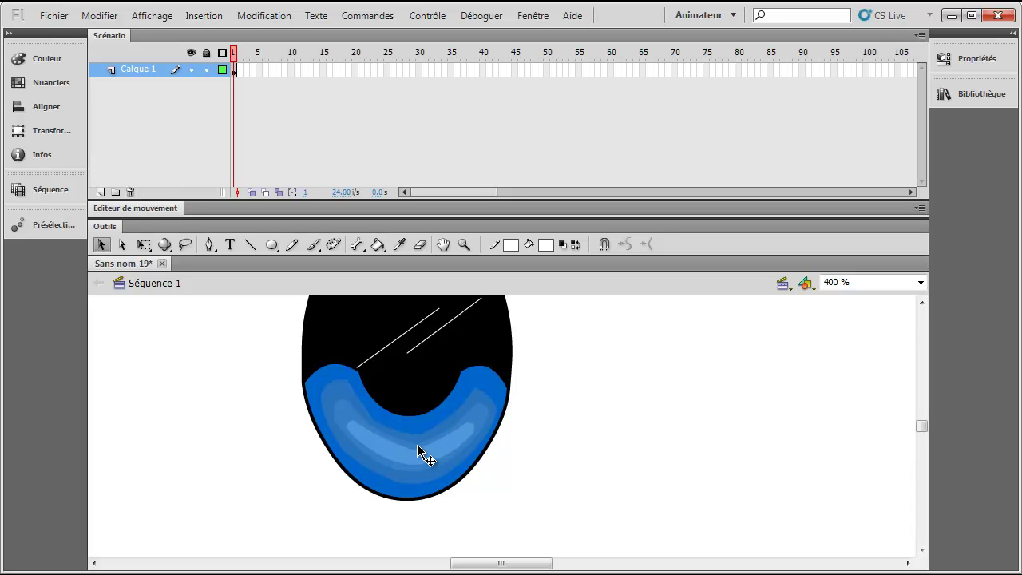
left_click_drag(415, 440, 415, 443)
scroll(514, 438, "up", 2)
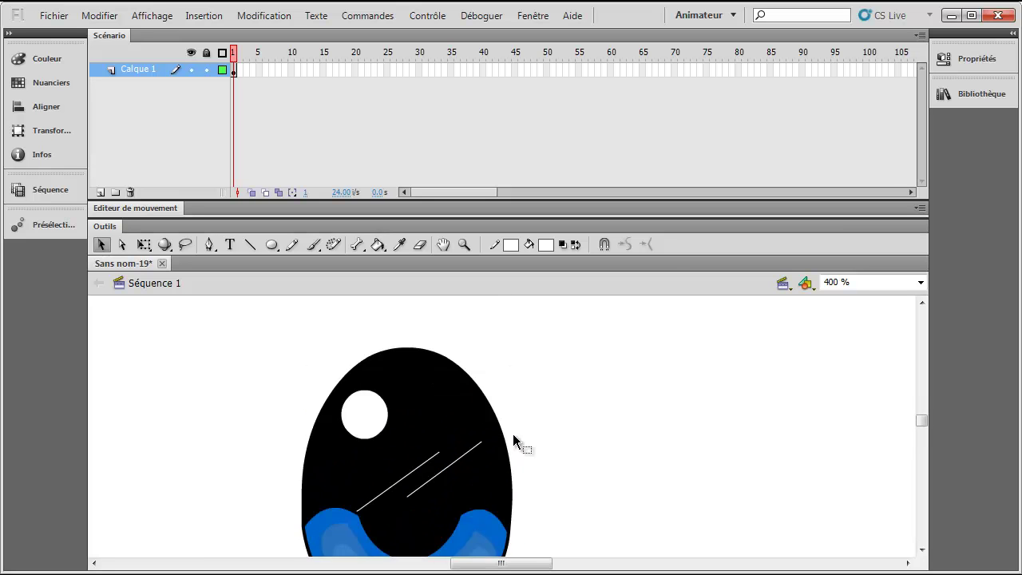
scroll(559, 423, "down", 1)
scroll(616, 417, "up", 1)
scroll(788, 375, "down", 3)
scroll(788, 374, "up", 1)
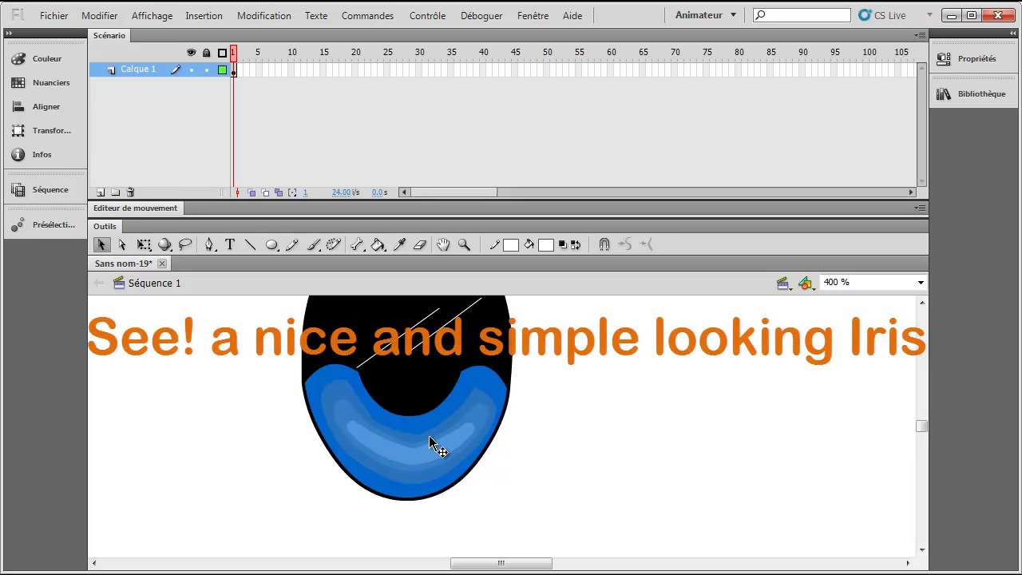
scroll(583, 442, "up", 2)
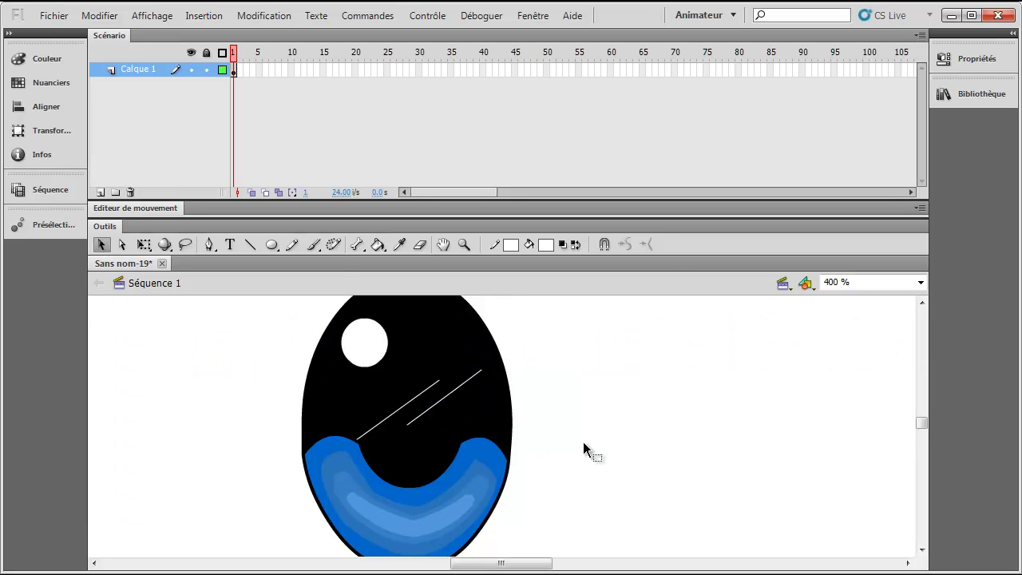